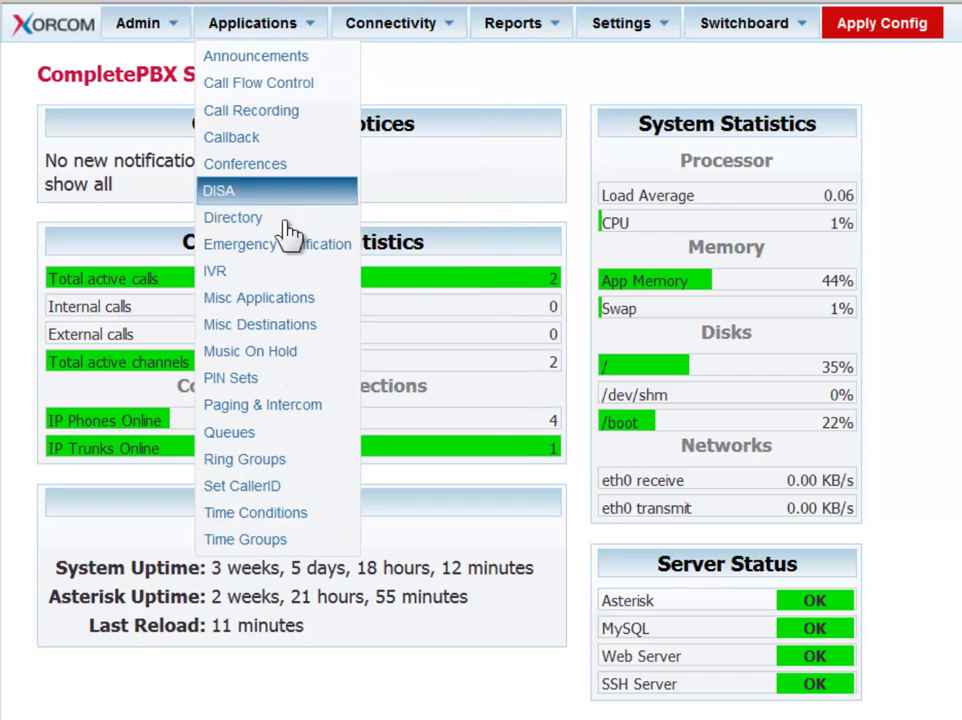
Step: Add a new queue with number 8005 and the name 'Bank Account Queries'
left_click(258, 434)
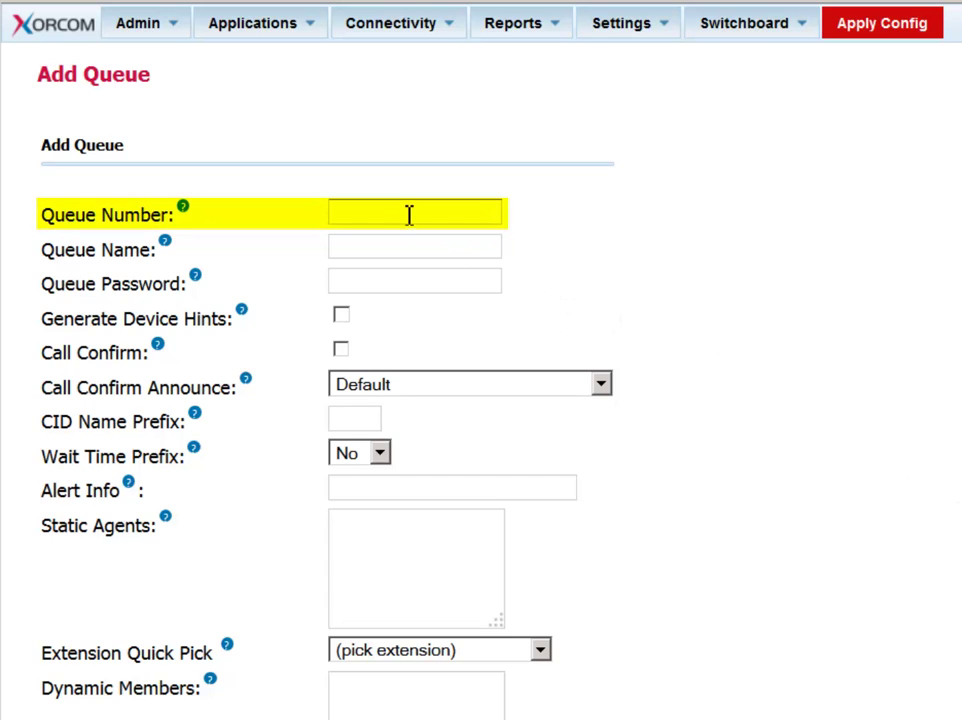
left_click(409, 210)
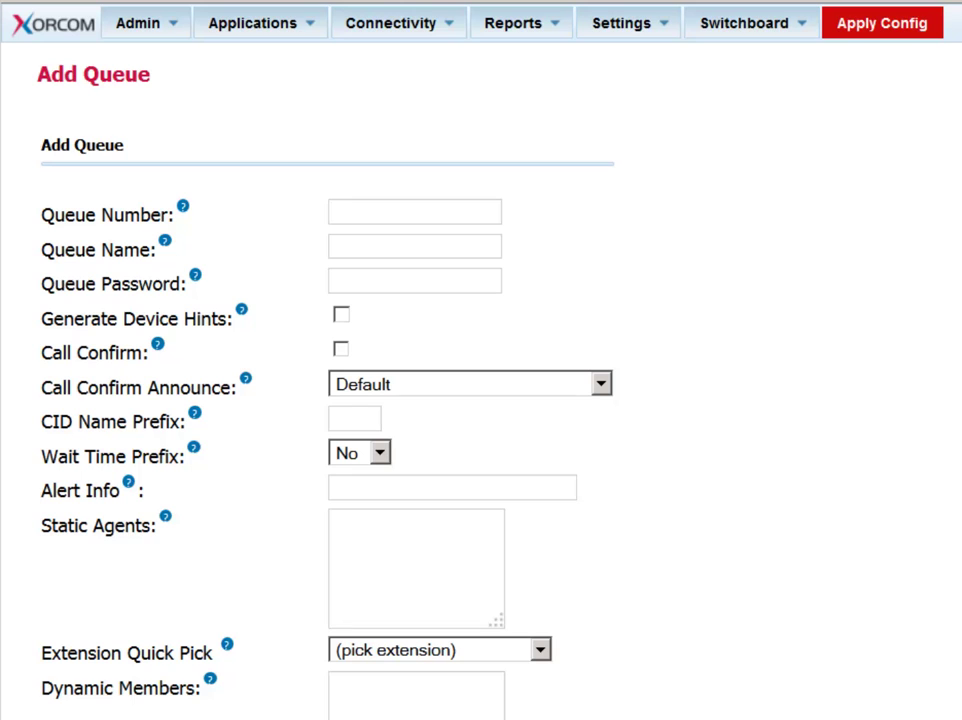
type("8005")
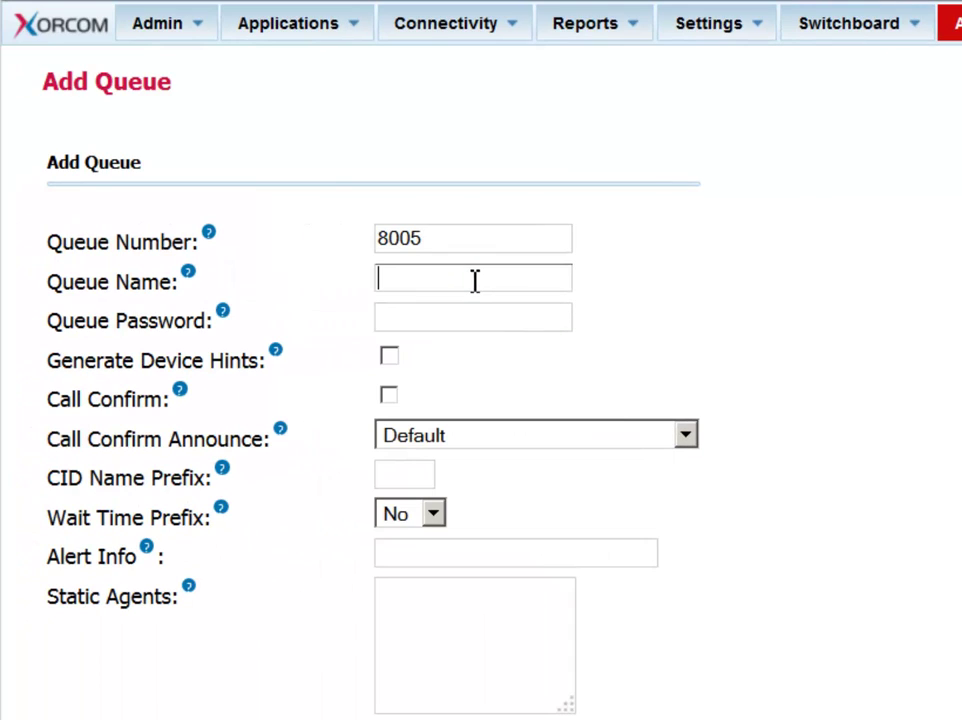
type("Bank A")
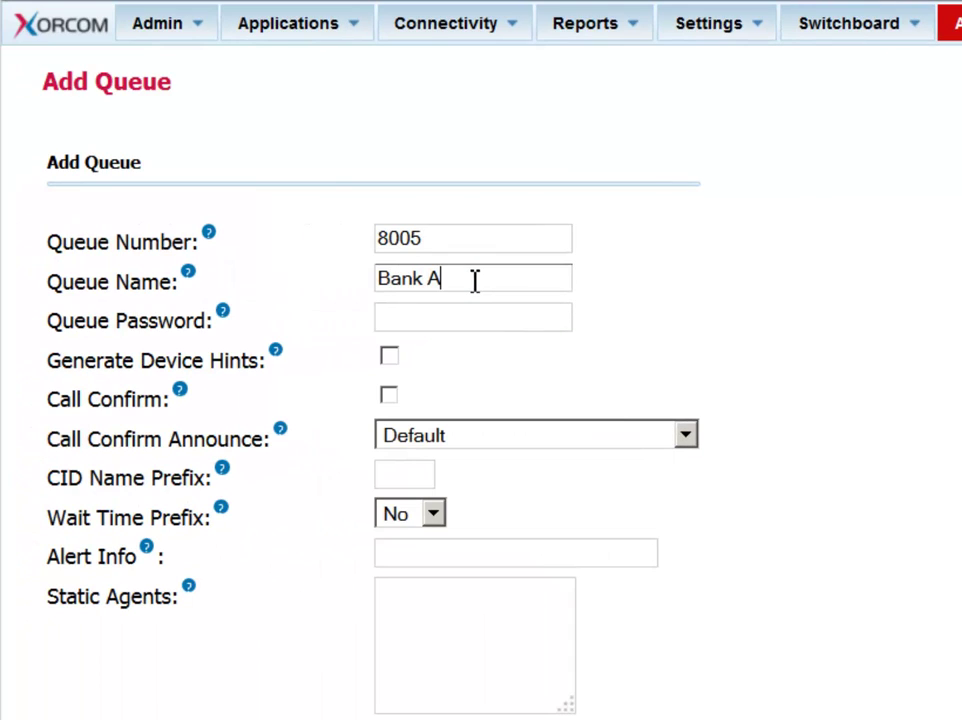
type("ccount ")
type("A")
key("BackSpace")
type("Que")
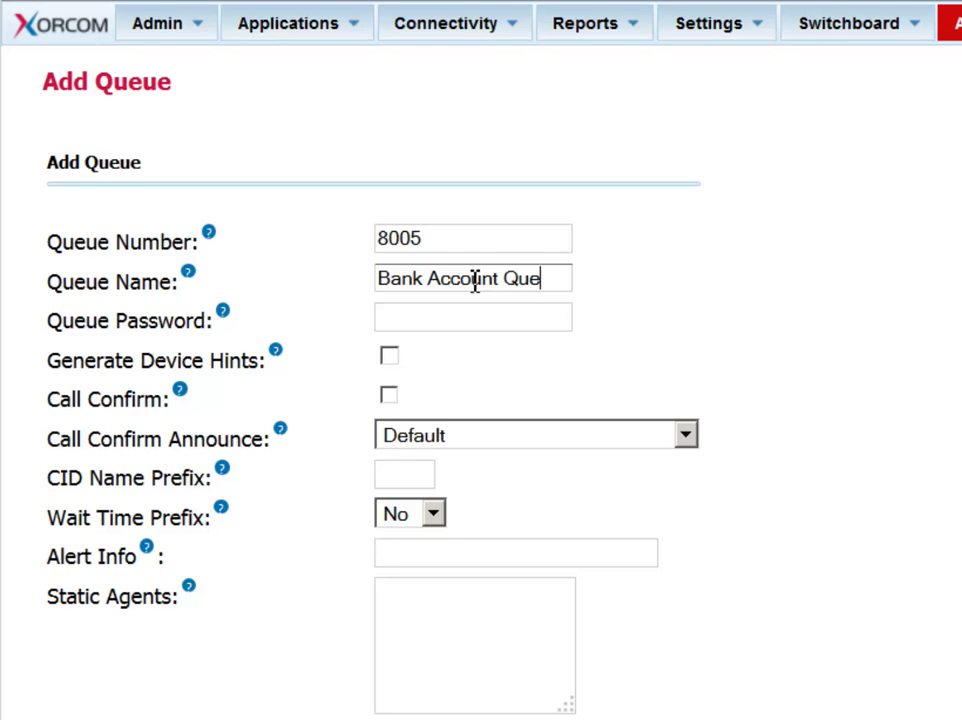
type("ries")
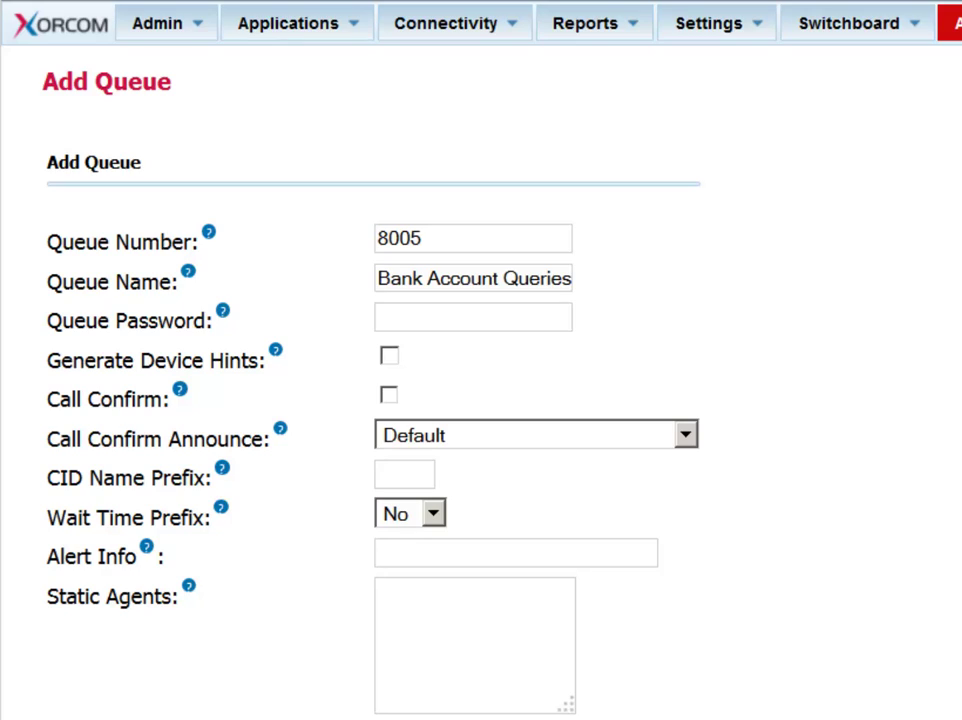
Step: Set the fail over destination to Voicemail, mailbox <2098> Virtual Voicemail (busy)
scroll(481, 360, "down", 3)
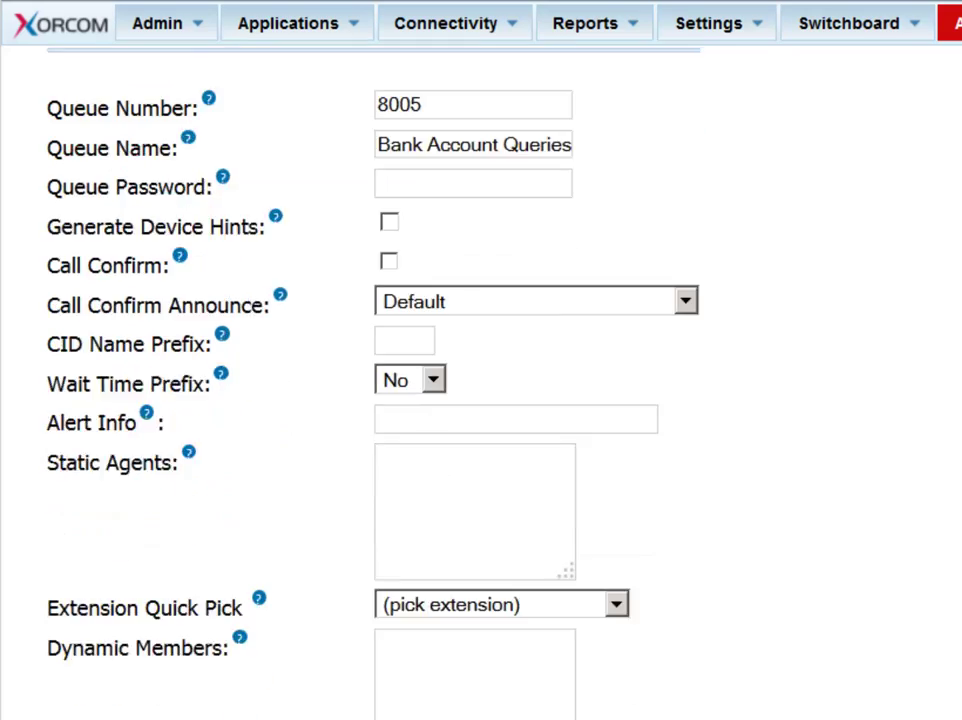
scroll(481, 360, "down", 10)
scroll(481, 360, "down", 10)
scroll(481, 360, "down", 5)
scroll(481, 360, "down", 4)
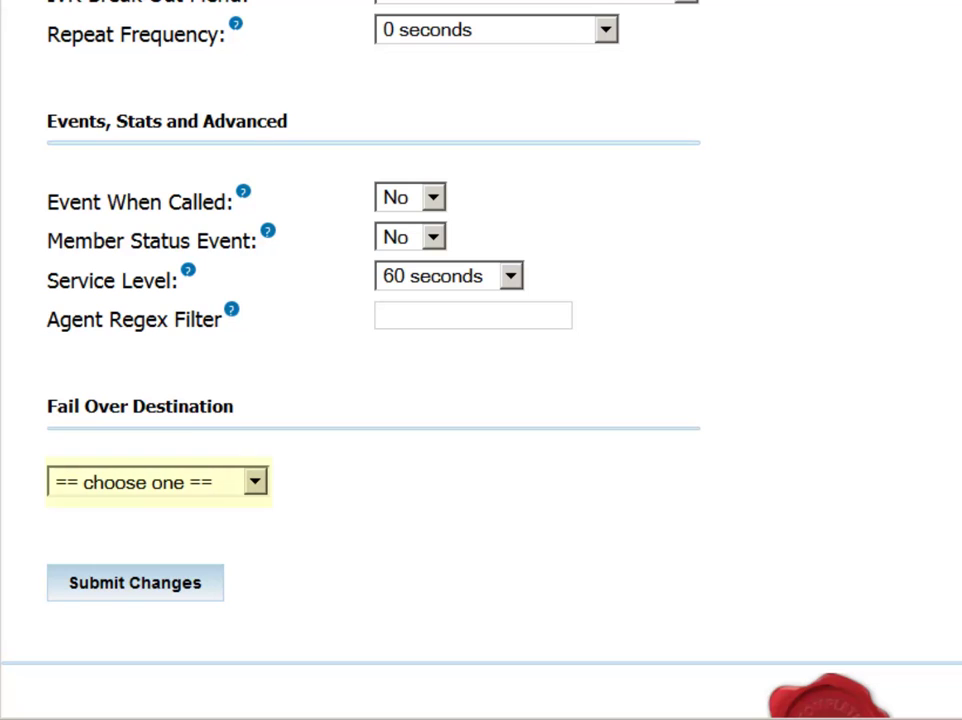
left_click(255, 481)
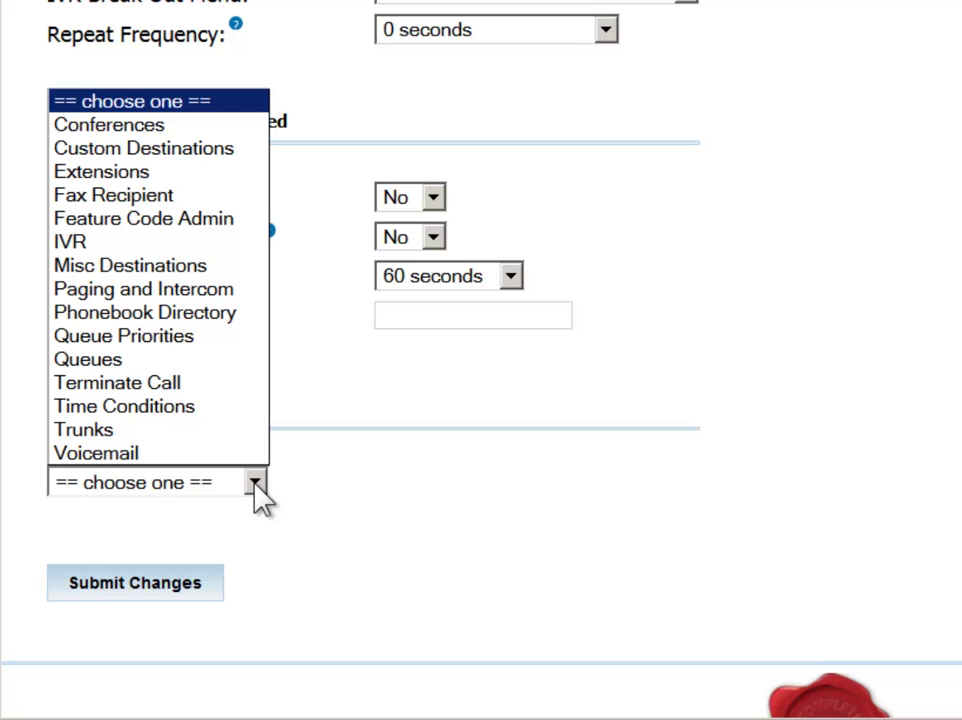
left_click(130, 458)
left_click(612, 483)
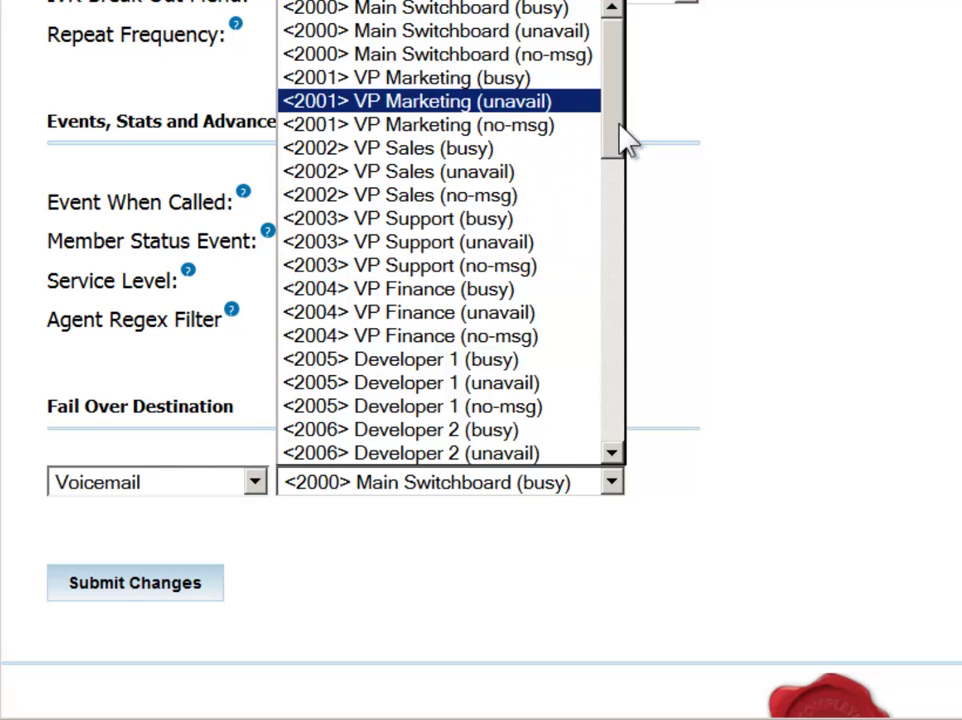
mouse_move(620, 142)
left_mouse_down()
mouse_move(618, 340)
mouse_move(604, 434)
left_mouse_up()
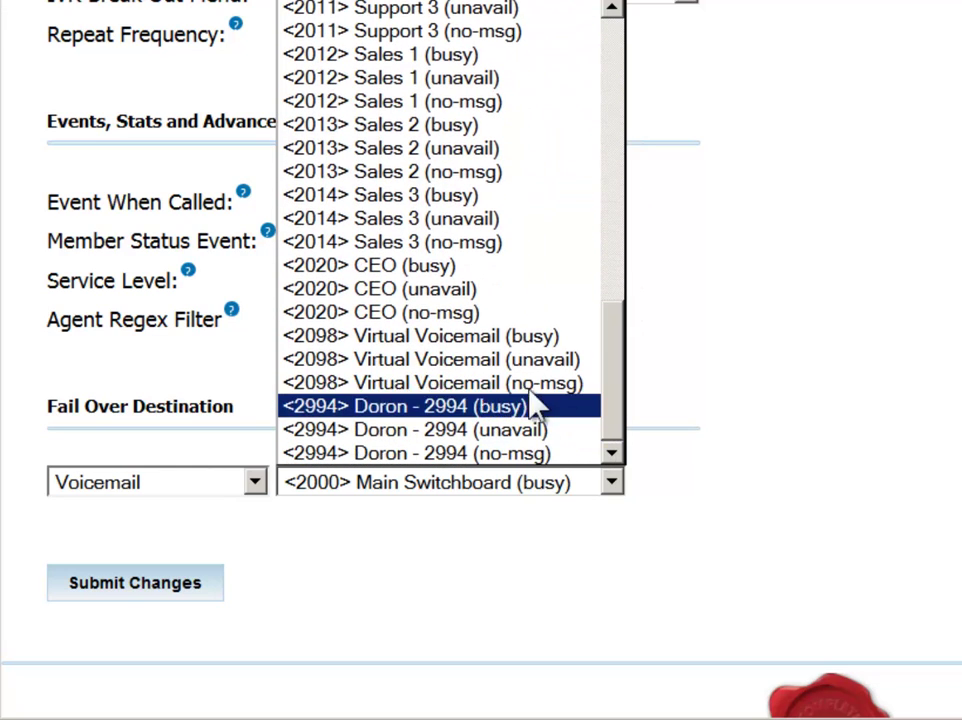
key("Up")
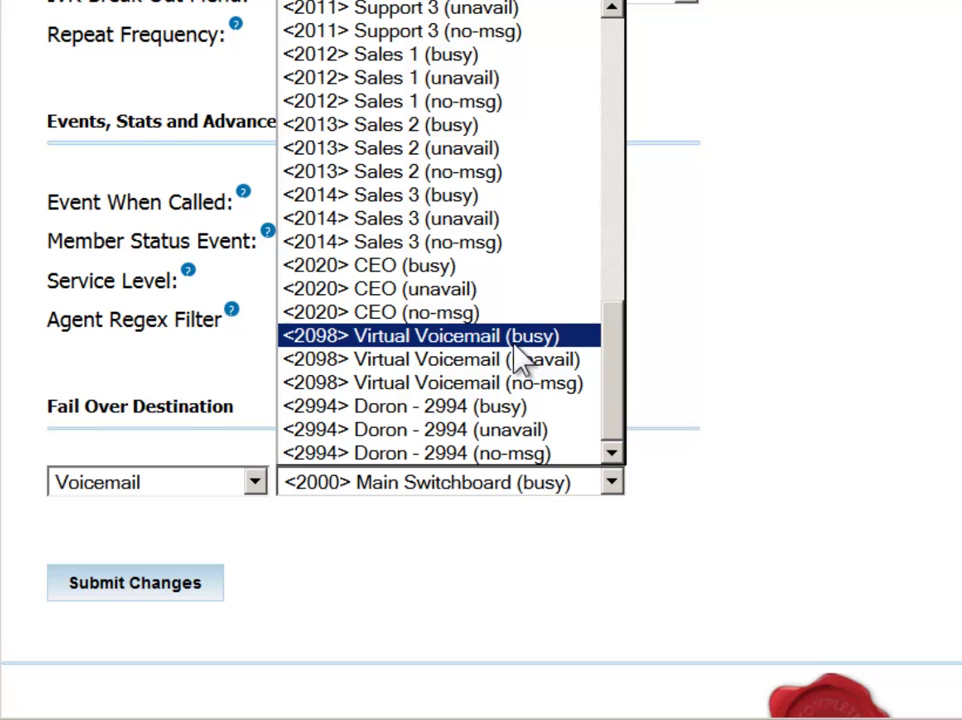
left_click(516, 340)
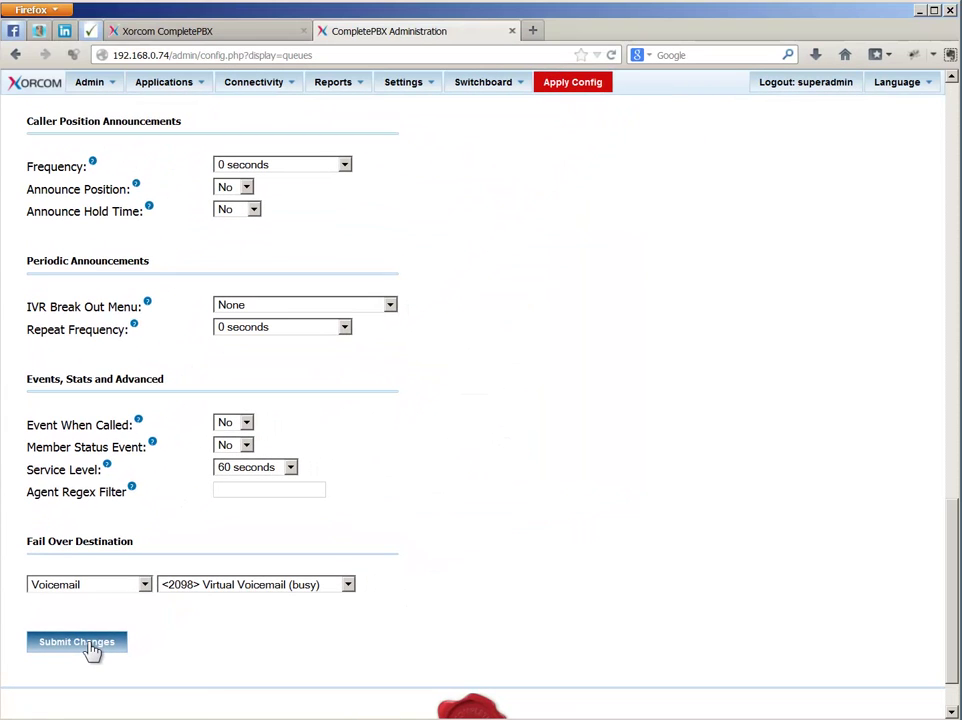
Step: Submit the new queue and apply the configuration
left_click(90, 645)
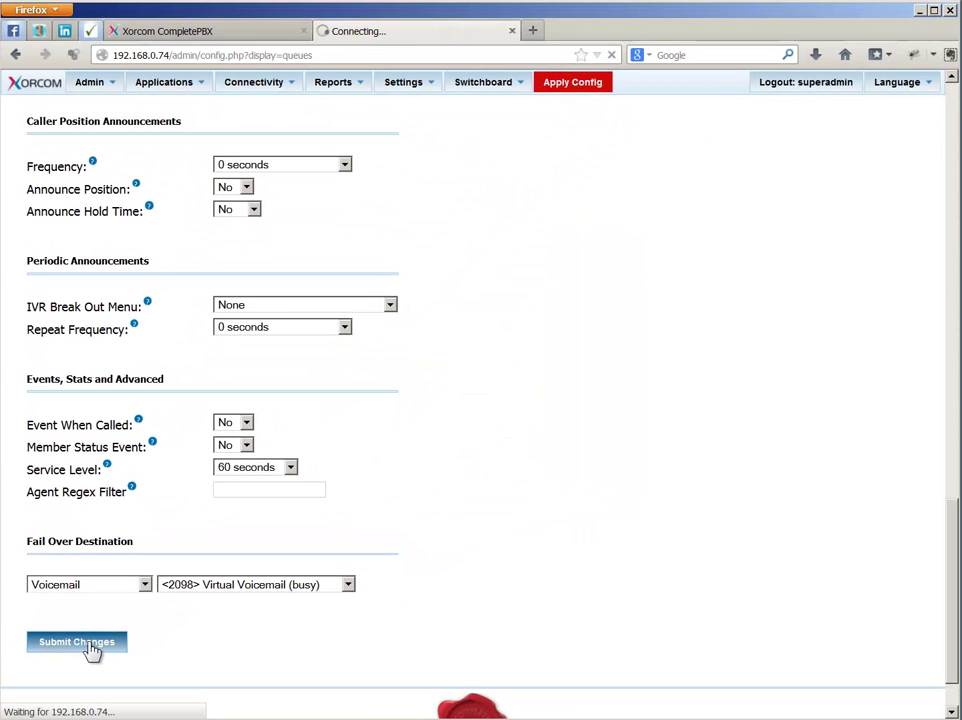
left_click(574, 88)
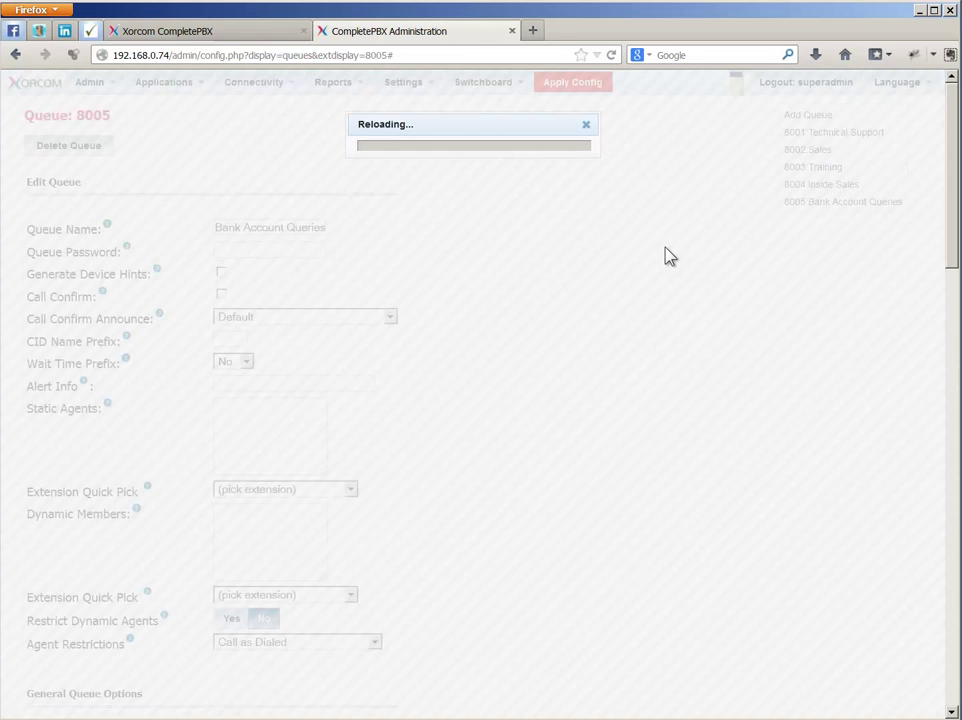
key("Tab")
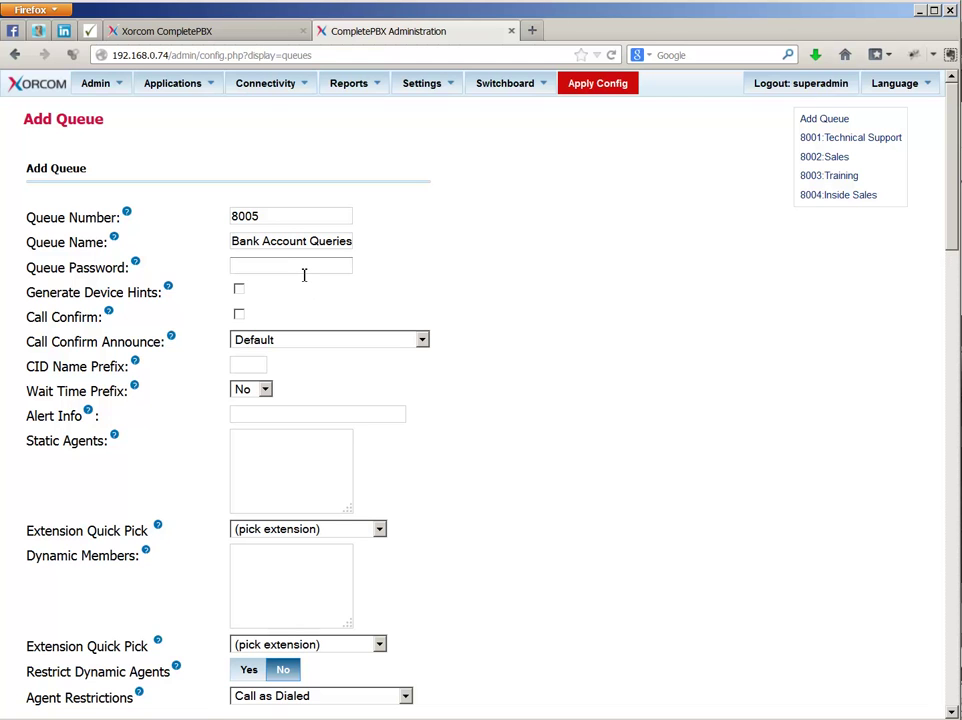
Step: Enable Call Confirm for queue 8005 'Bank Account Queries'
left_click(267, 452)
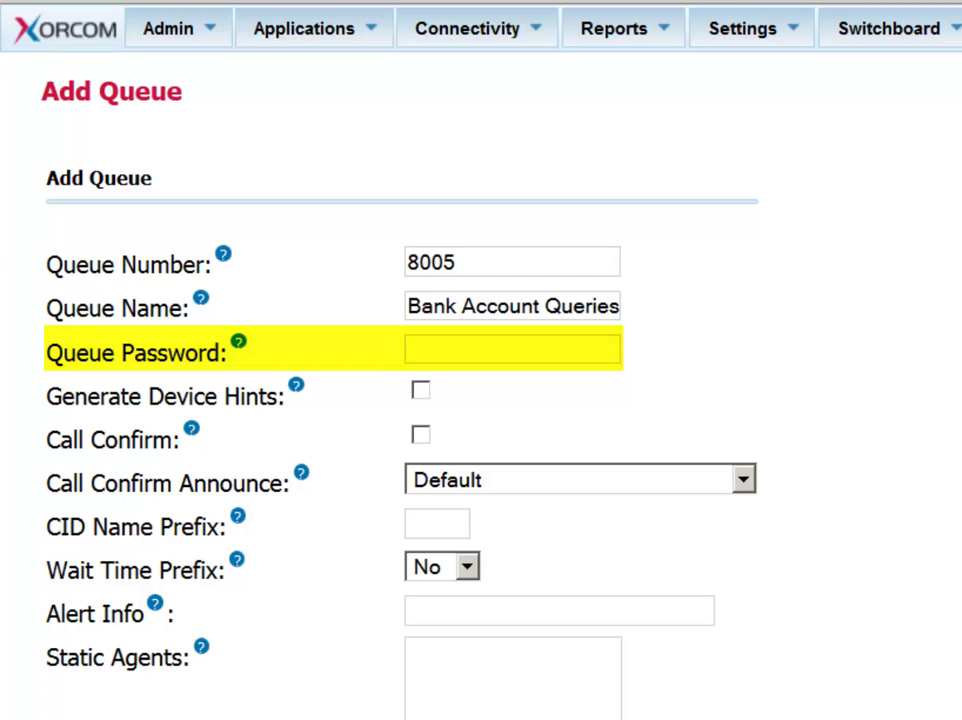
left_click(463, 635)
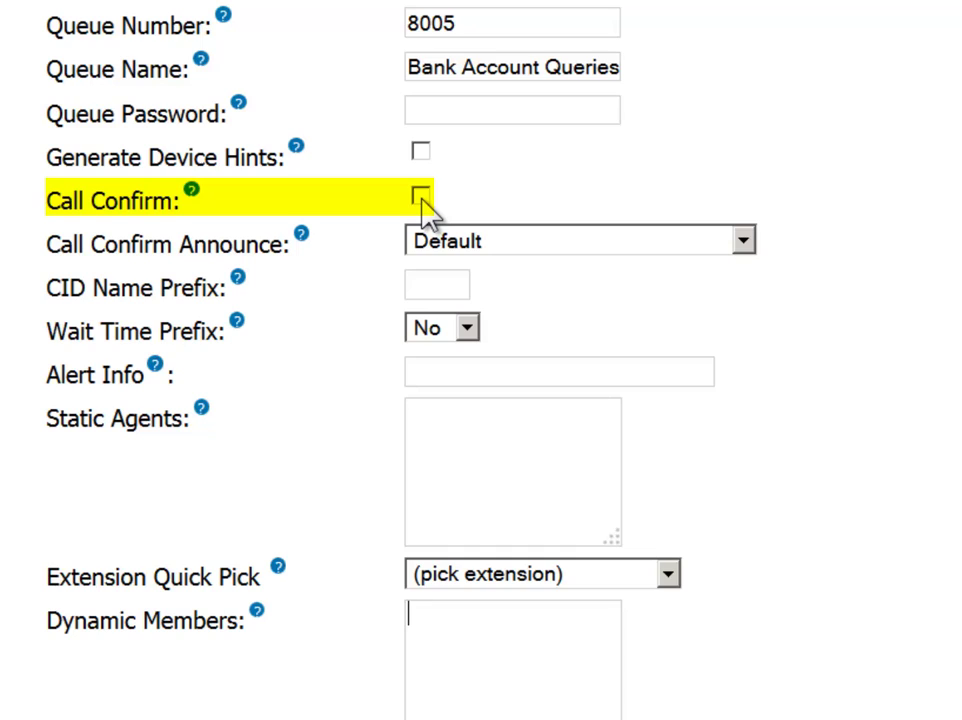
left_click(421, 198)
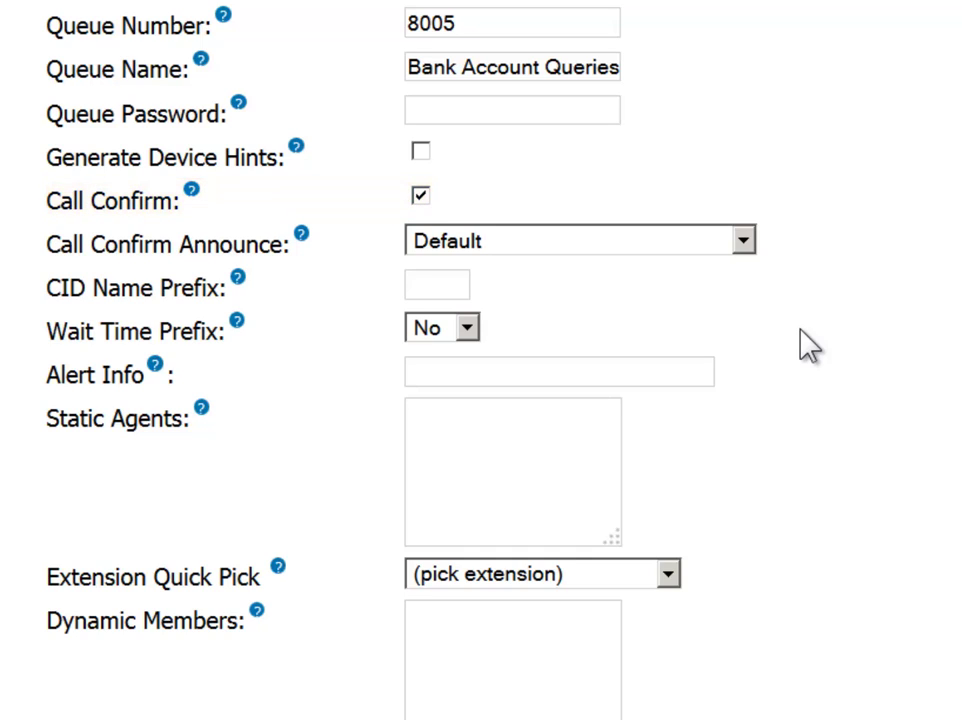
Step: Set the CID Name Prefix to 'Bank' and the Wait Time Prefix to Yes
left_click(414, 288)
type("B")
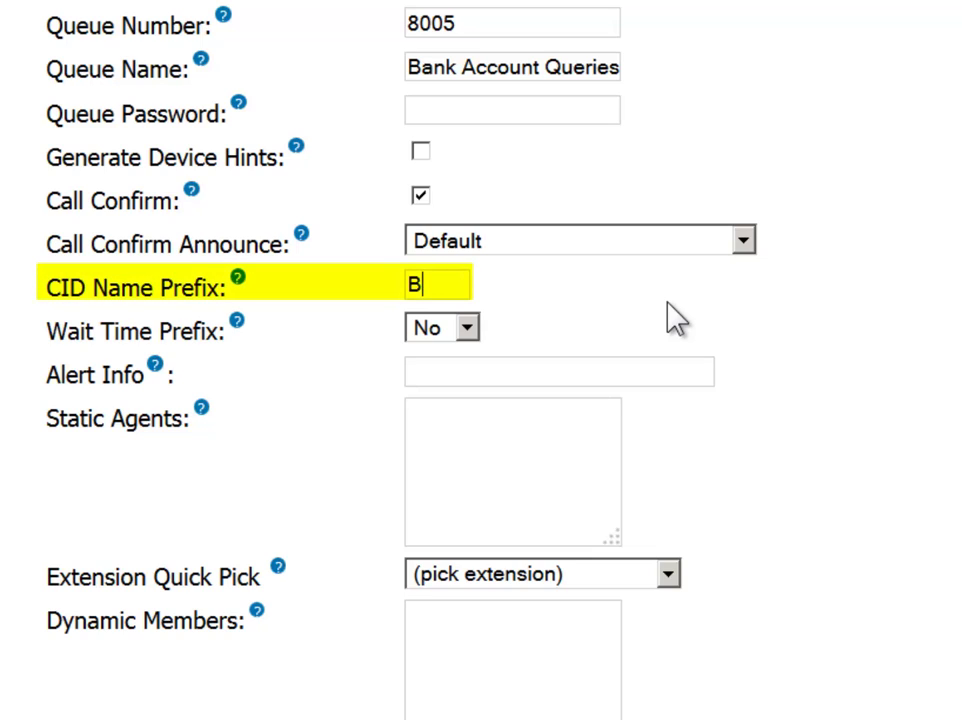
type("ank")
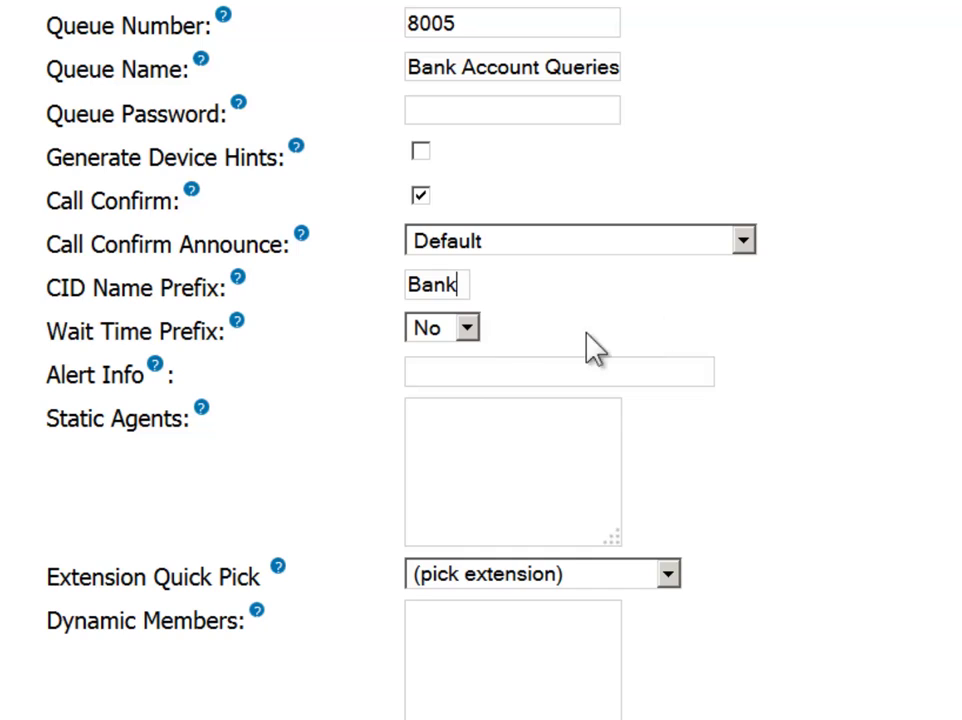
left_click(467, 331)
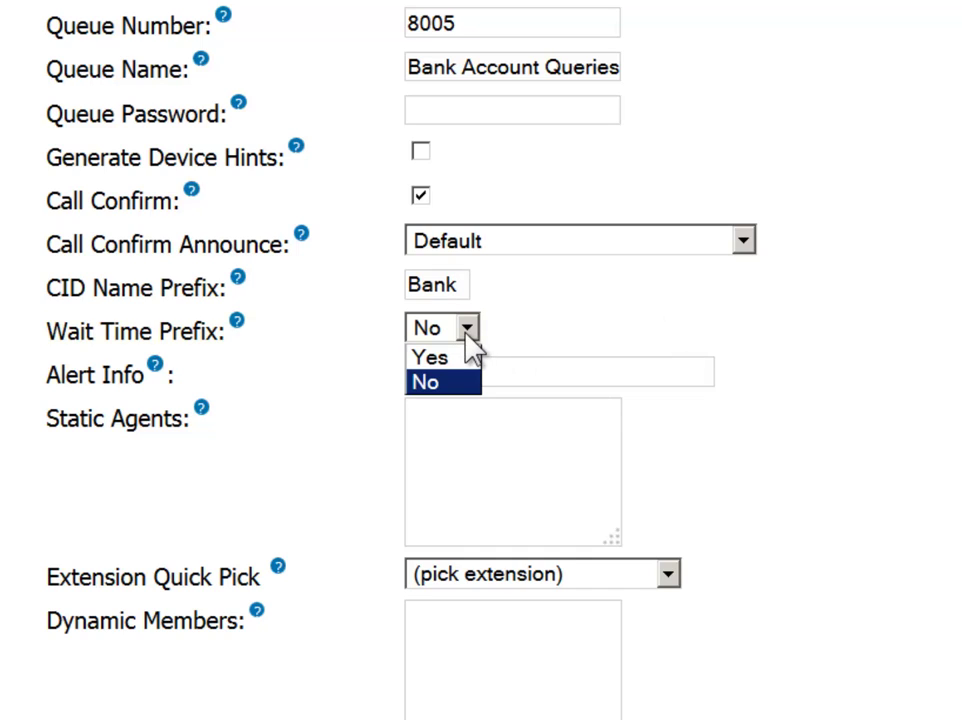
left_click(458, 358)
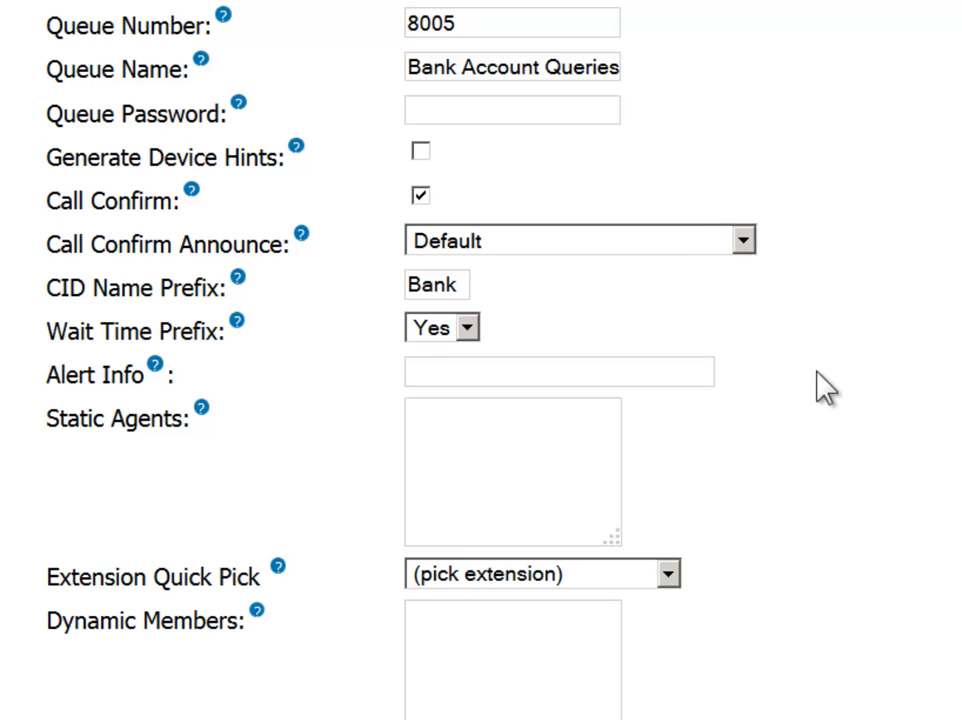
scroll(816, 383, "down", 3)
left_click(483, 253)
left_click(552, 460)
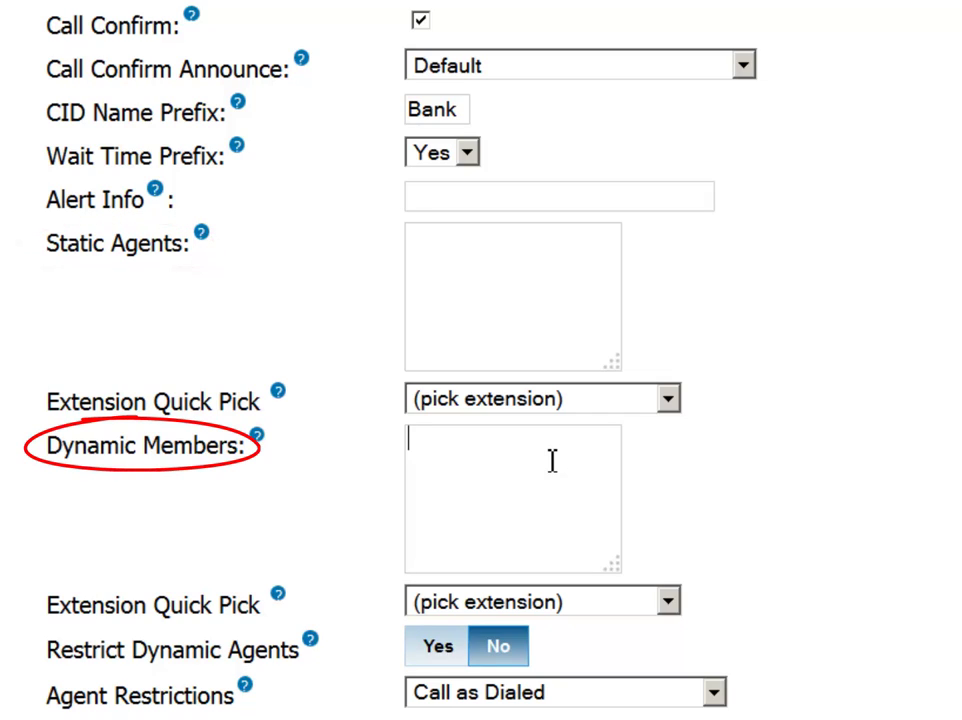
Step: Add extensions 2005, 2006 and 2007 as static agents
left_click(665, 398)
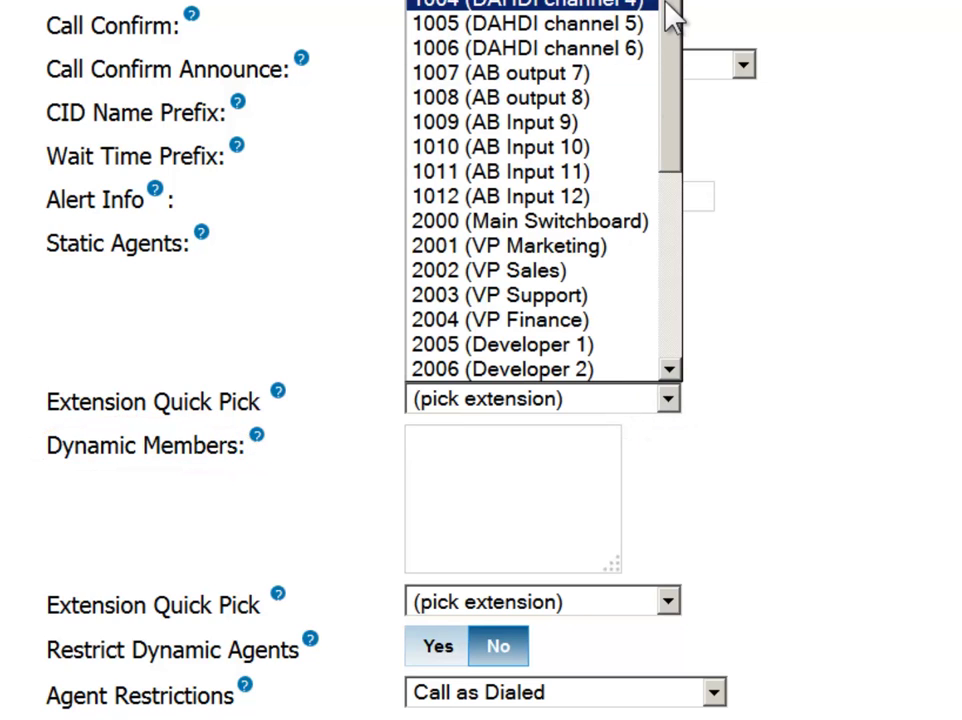
left_click_drag(672, 11, 663, 137)
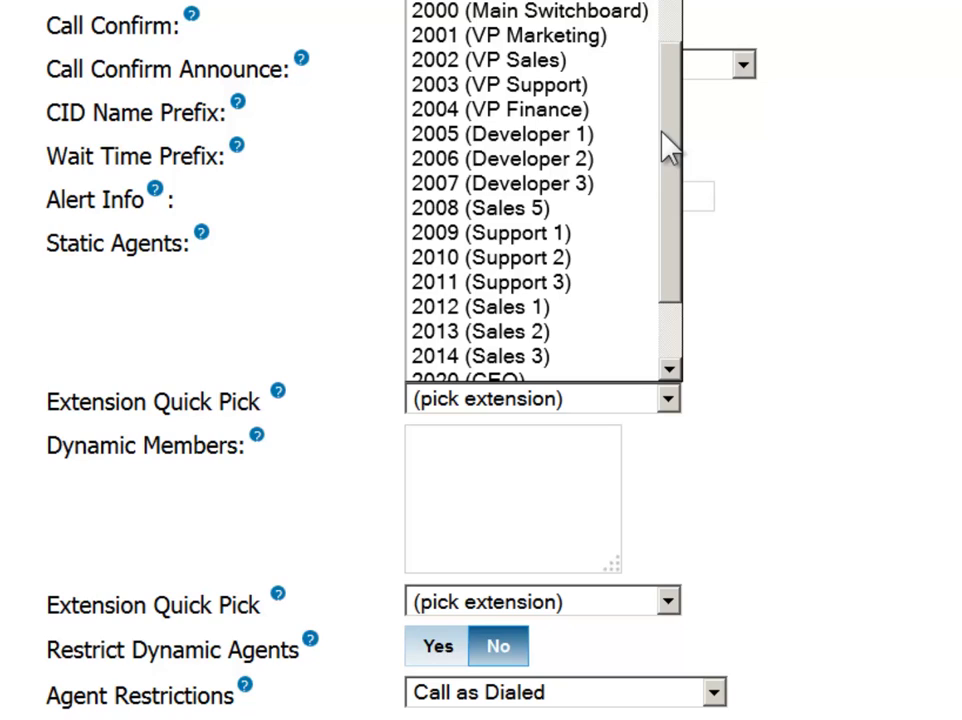
left_click(485, 135)
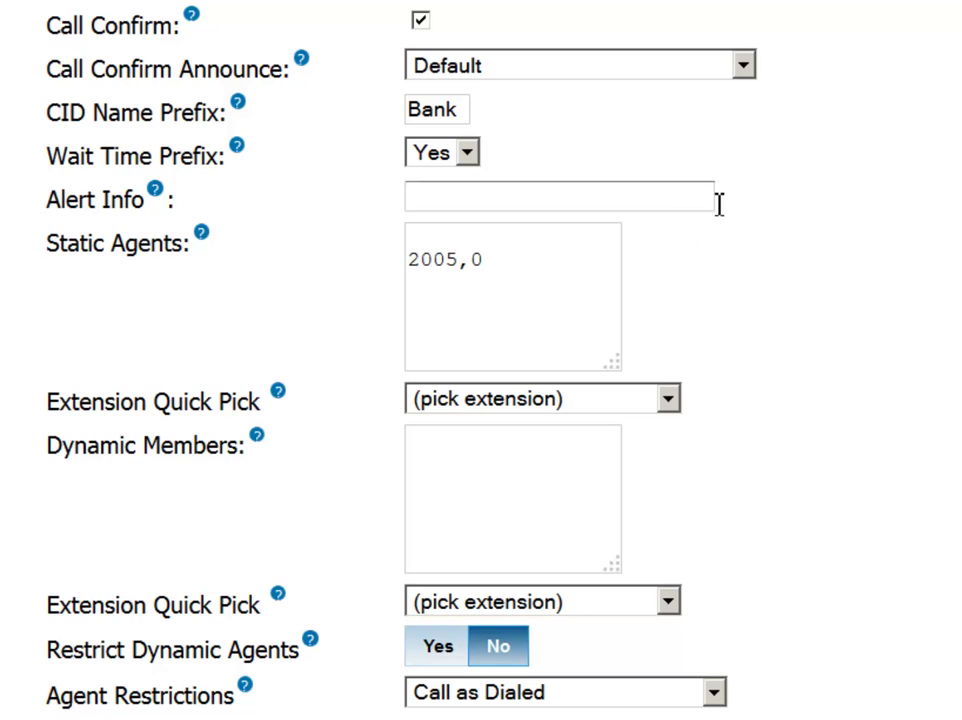
left_click(666, 396)
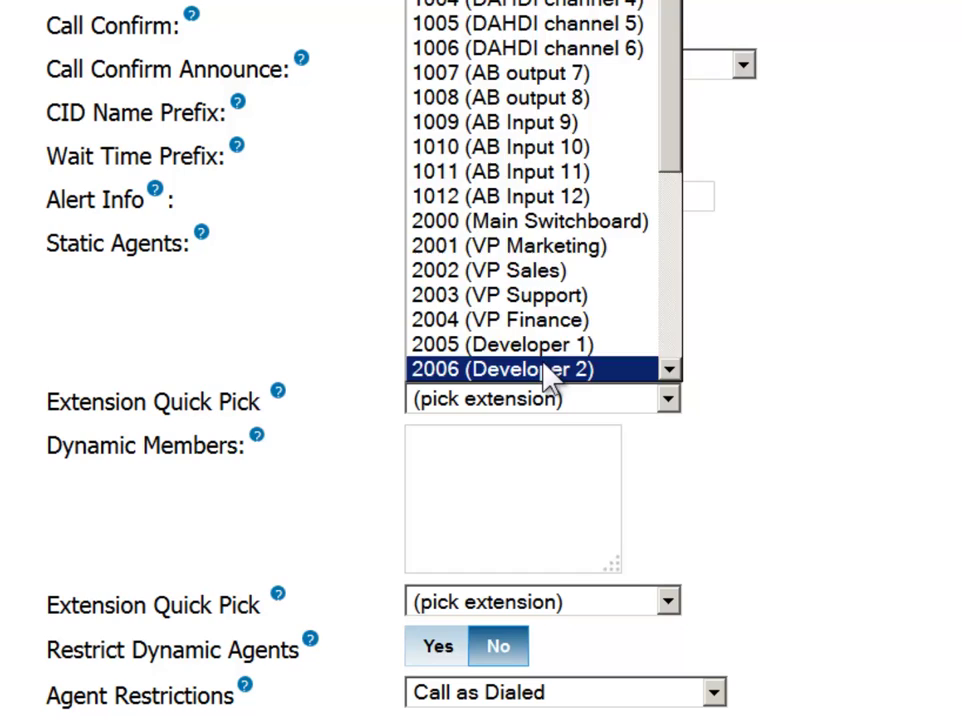
left_click(545, 370)
left_click(667, 399)
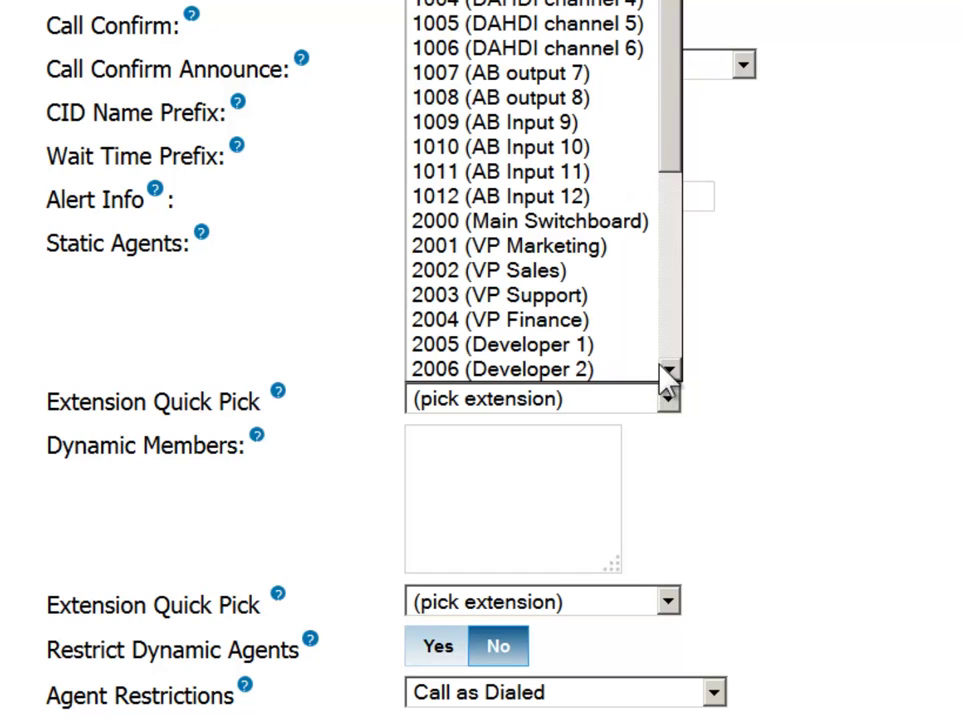
scroll(667, 374, "down", 1)
left_click(580, 325)
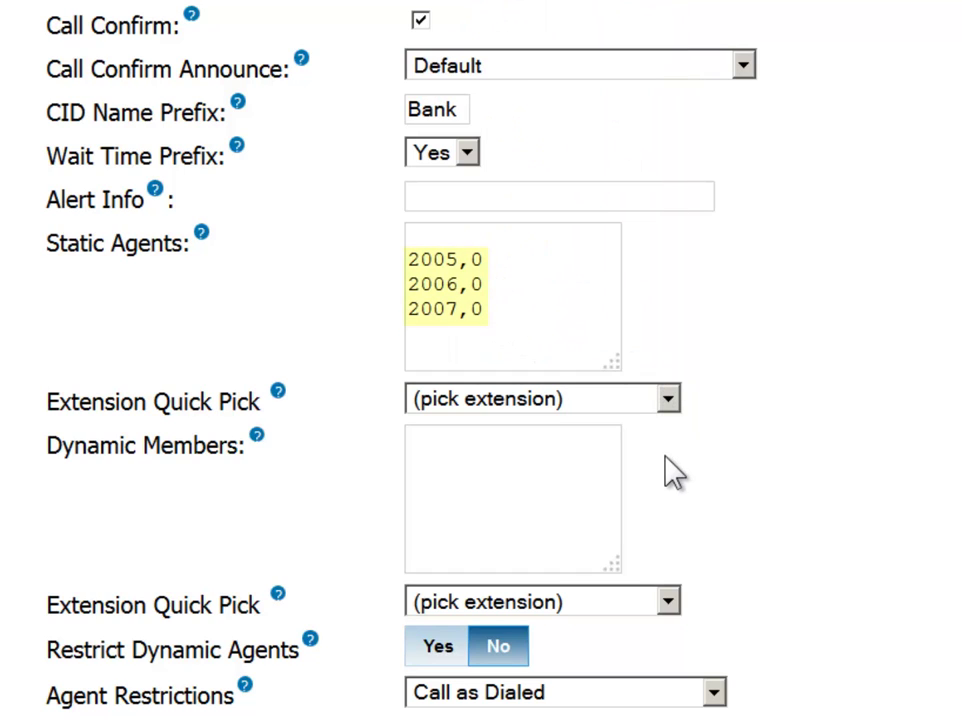
Step: Add extension 2003 as a dynamic member with penalty 2
left_click(545, 466)
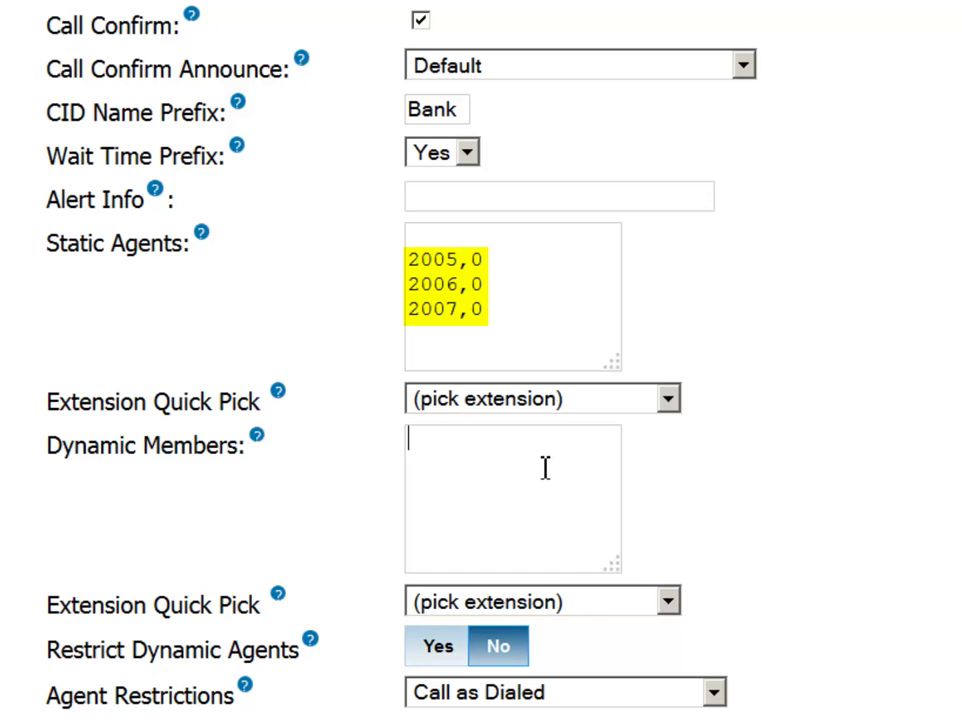
left_click(667, 601)
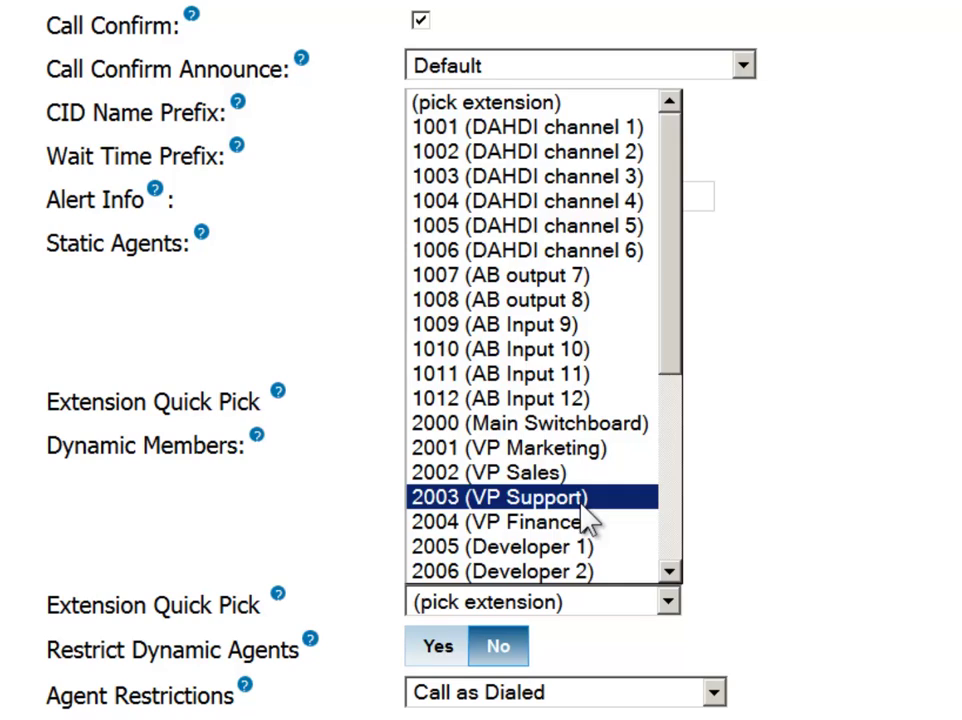
left_click(525, 500)
double_click(476, 461)
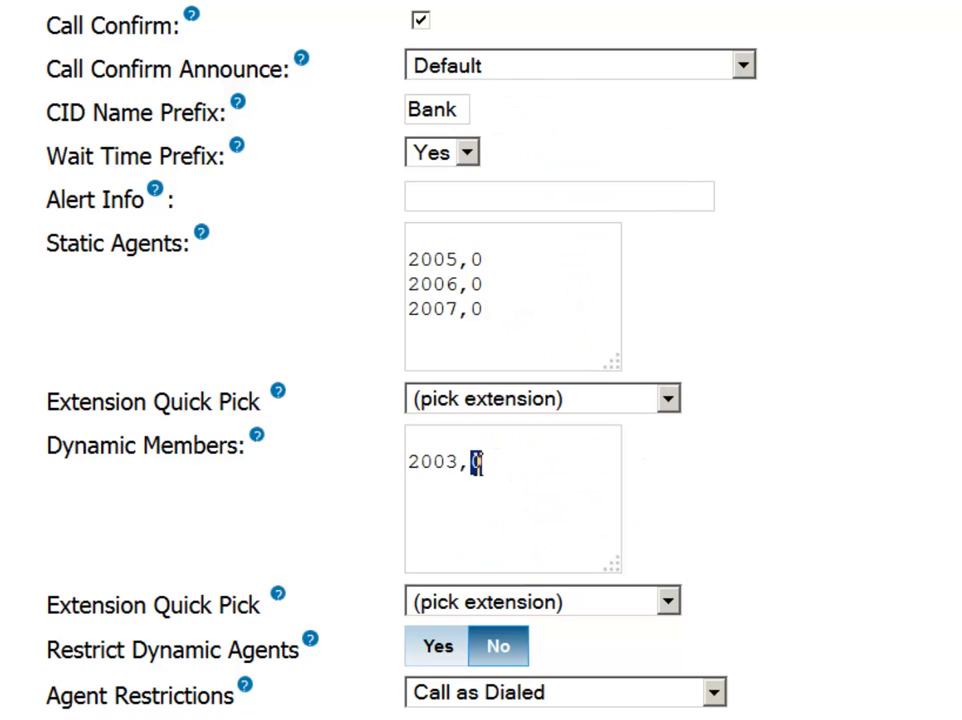
type("2")
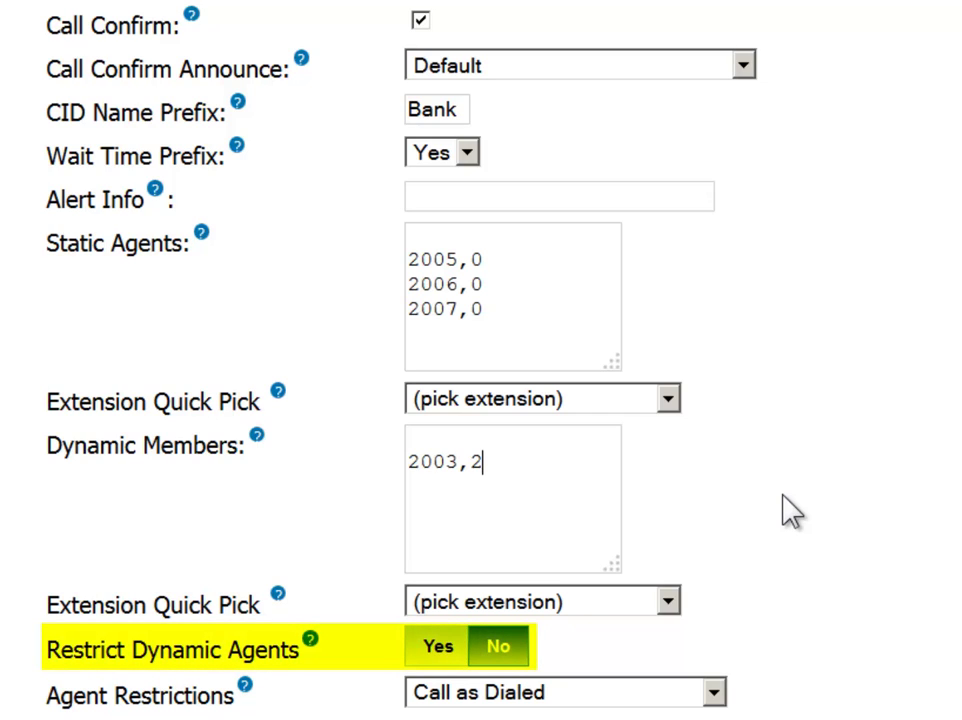
left_click(476, 645)
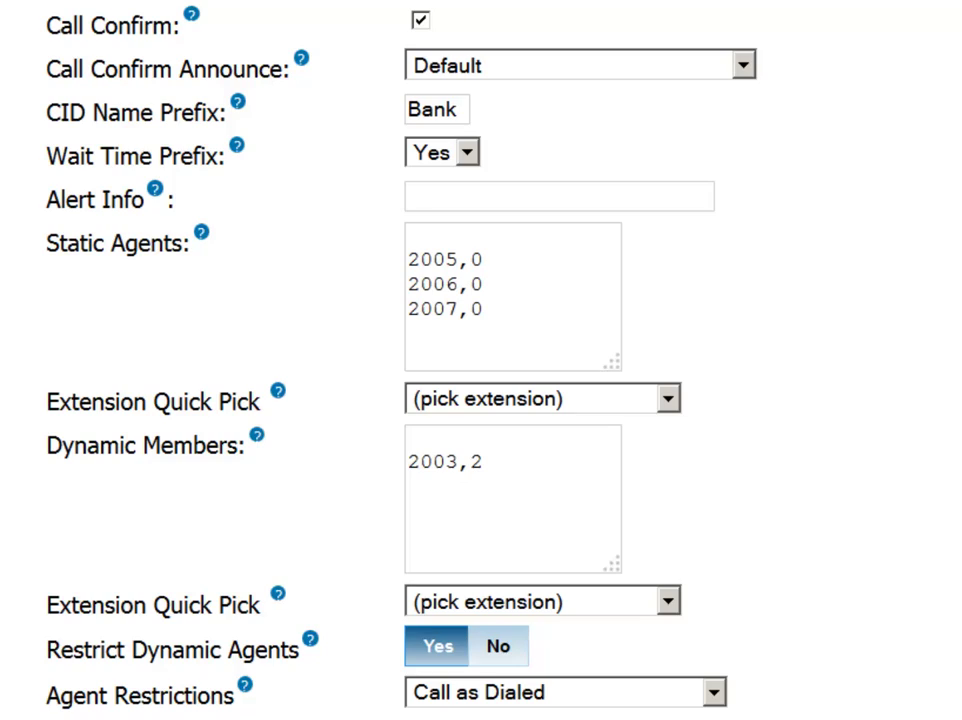
scroll(480, 400, "down", 2)
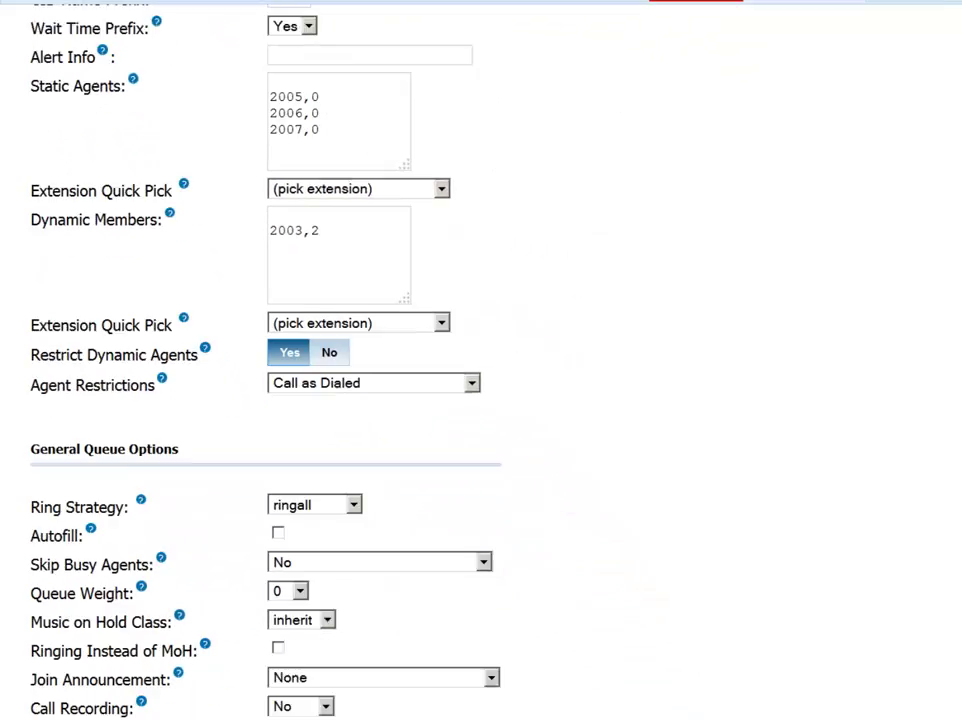
scroll(480, 400, "down", 3)
scroll(480, 400, "down", 1)
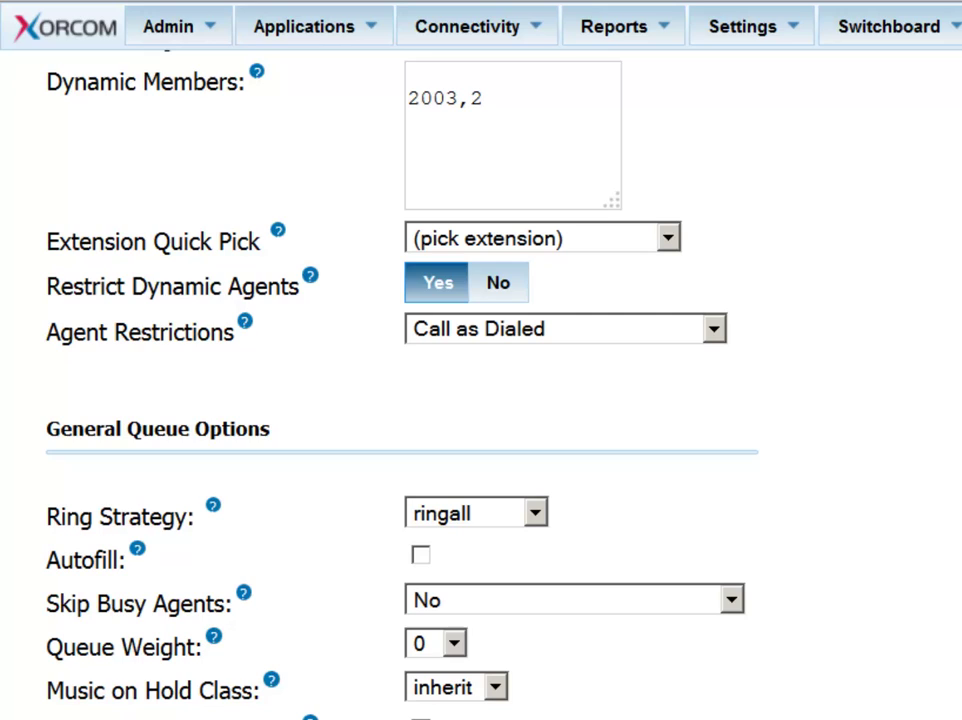
left_click(498, 283)
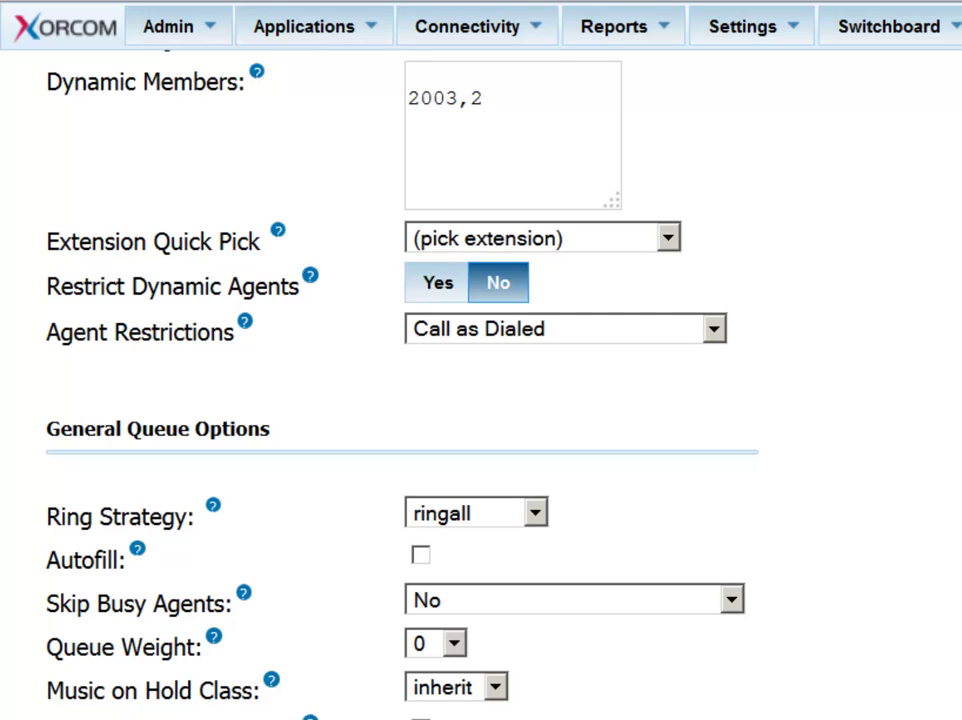
left_click(714, 336)
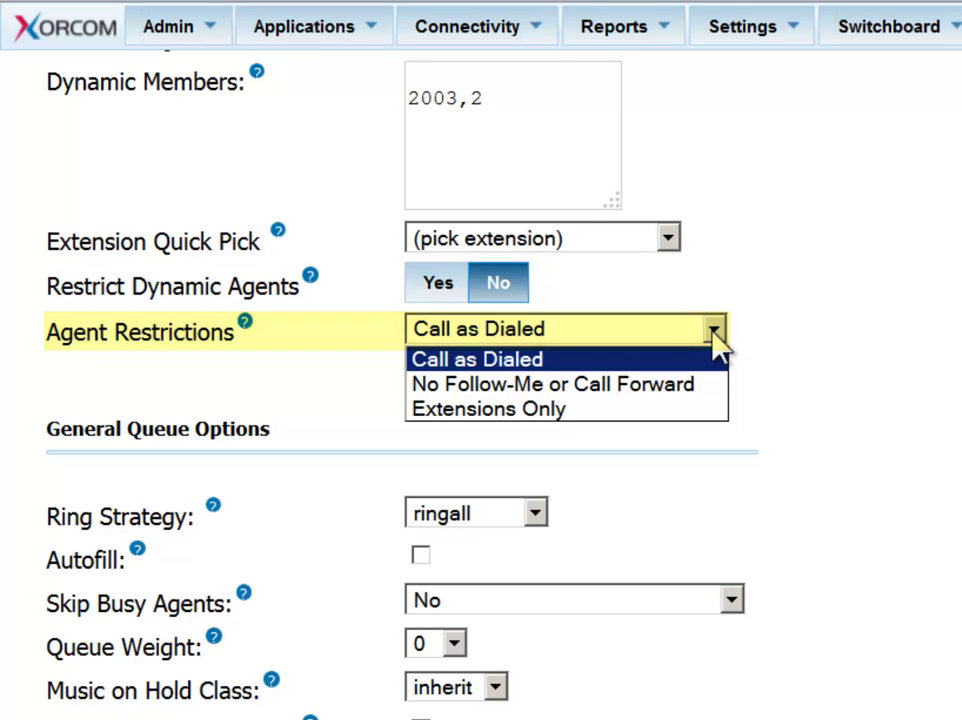
left_click(714, 336)
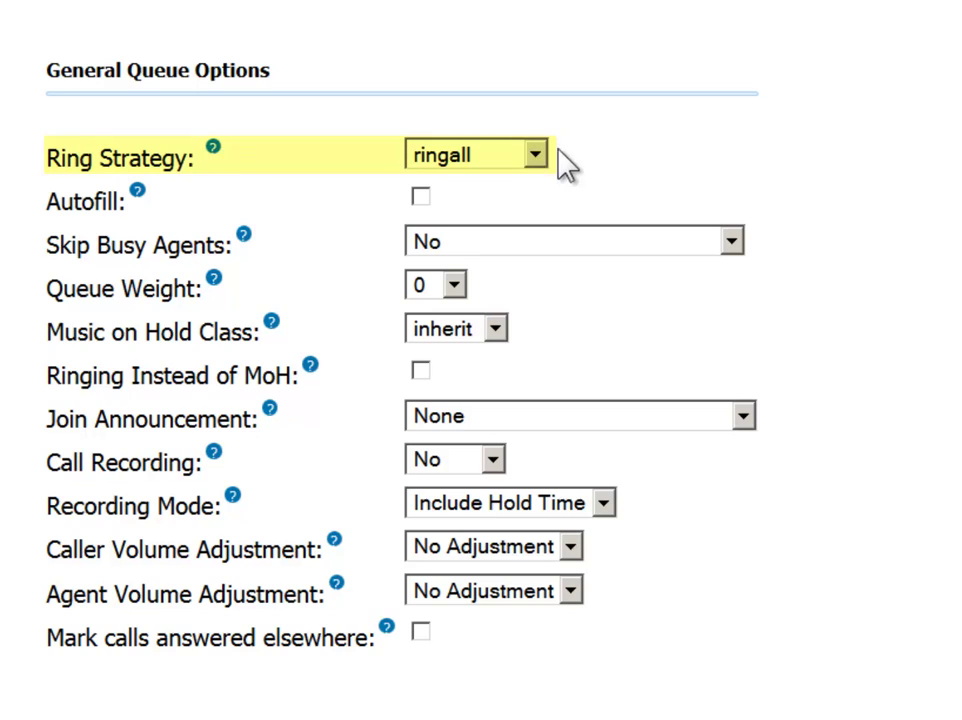
Step: Keep ringall, Skip Busy Agents No and Queue Weight 0; set Call Recording to wav
left_click(536, 157)
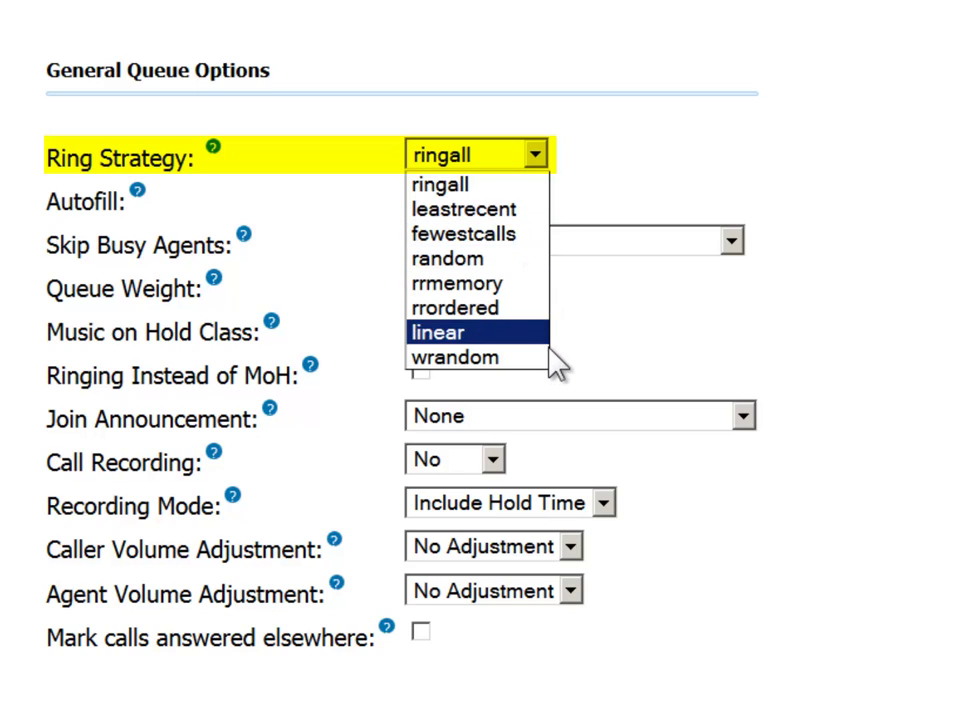
key("Escape")
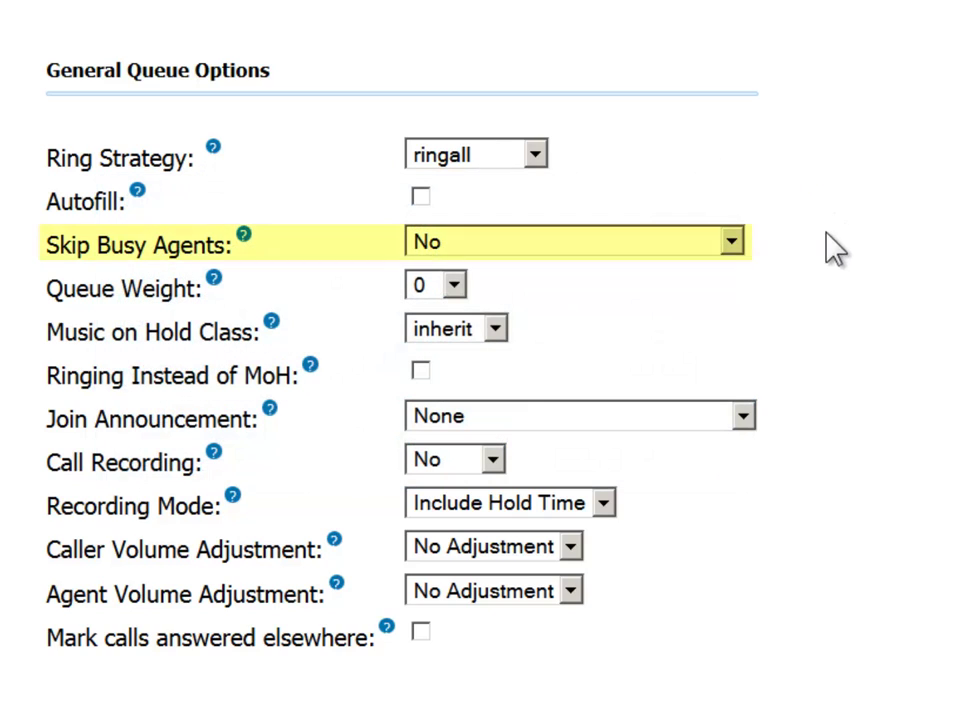
left_click(734, 245)
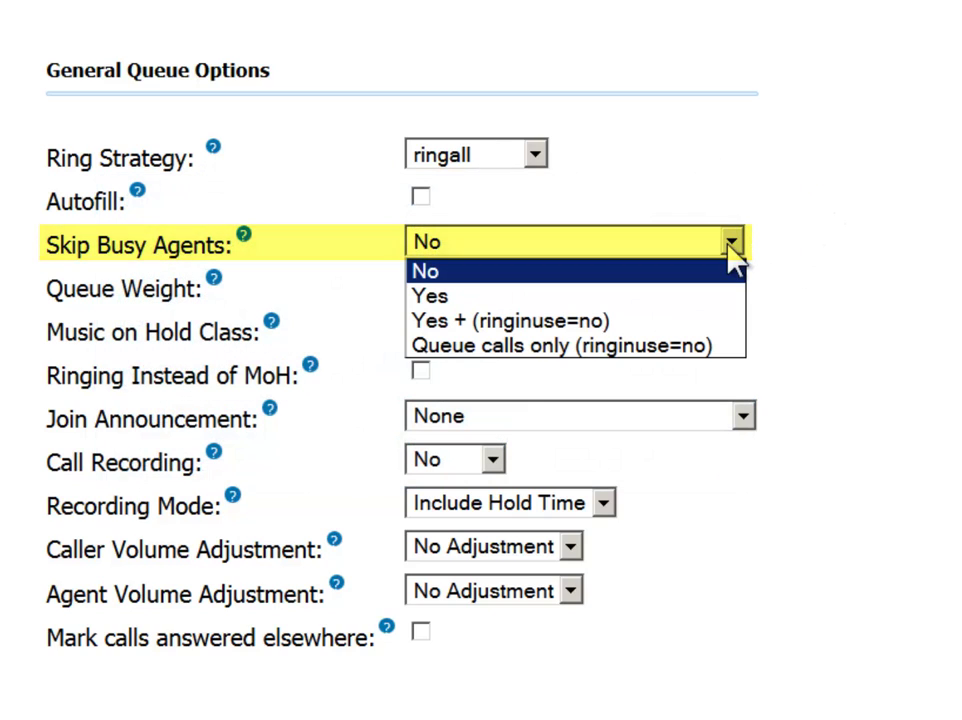
left_click(733, 250)
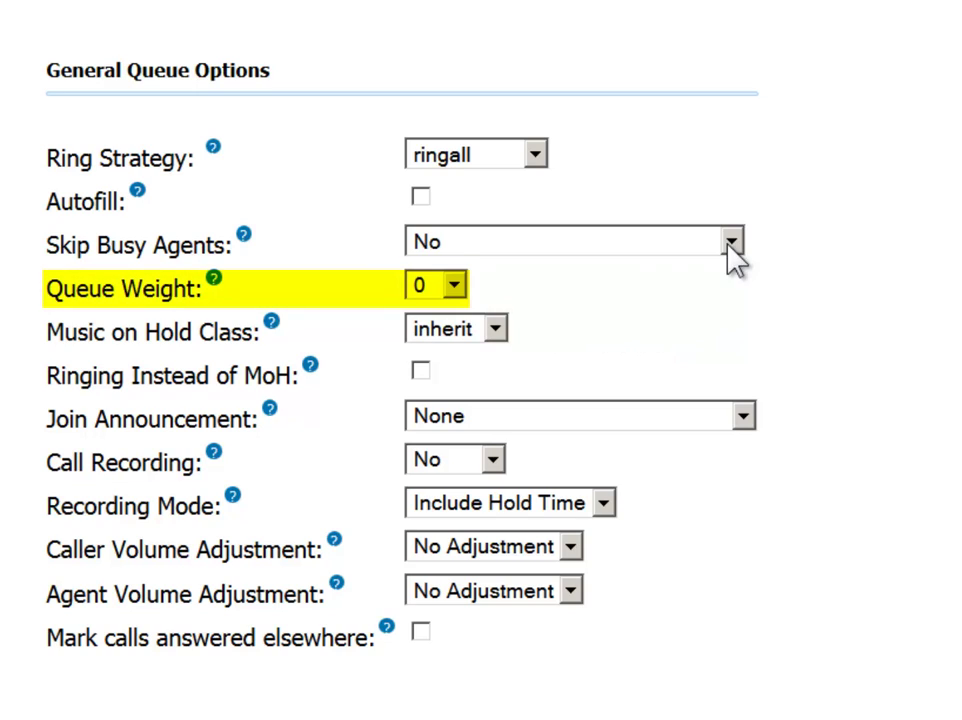
left_click(456, 290)
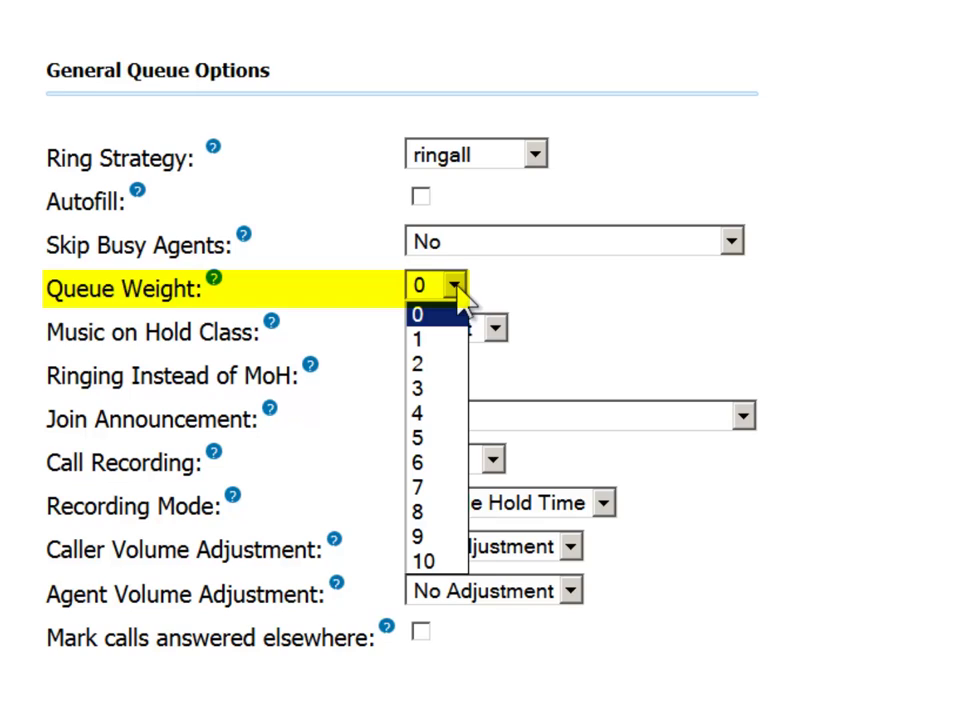
left_click(461, 294)
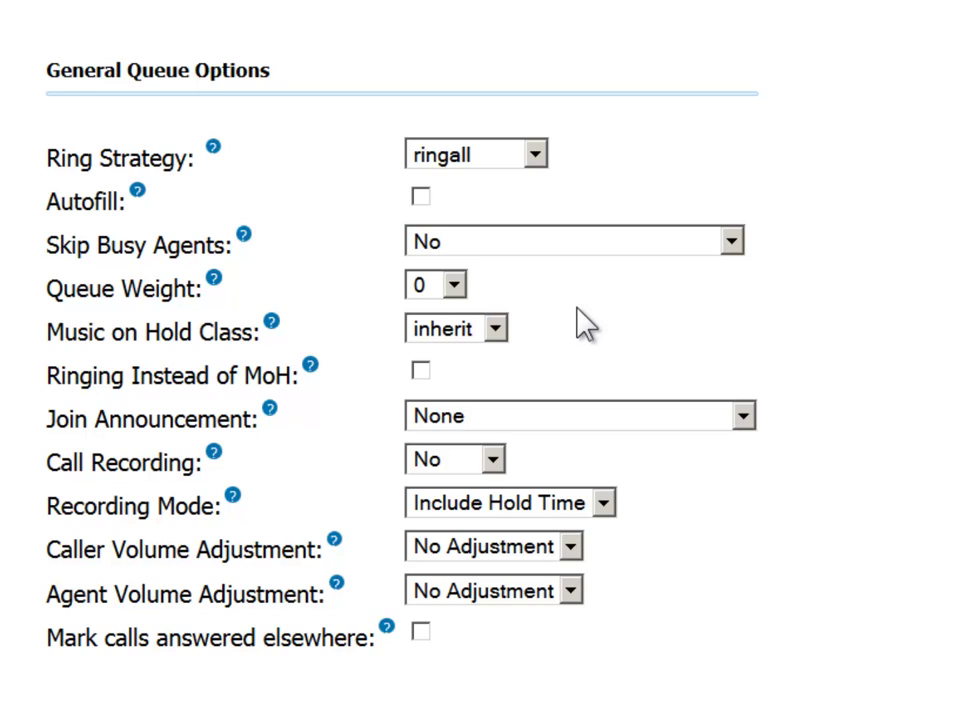
left_click(493, 462)
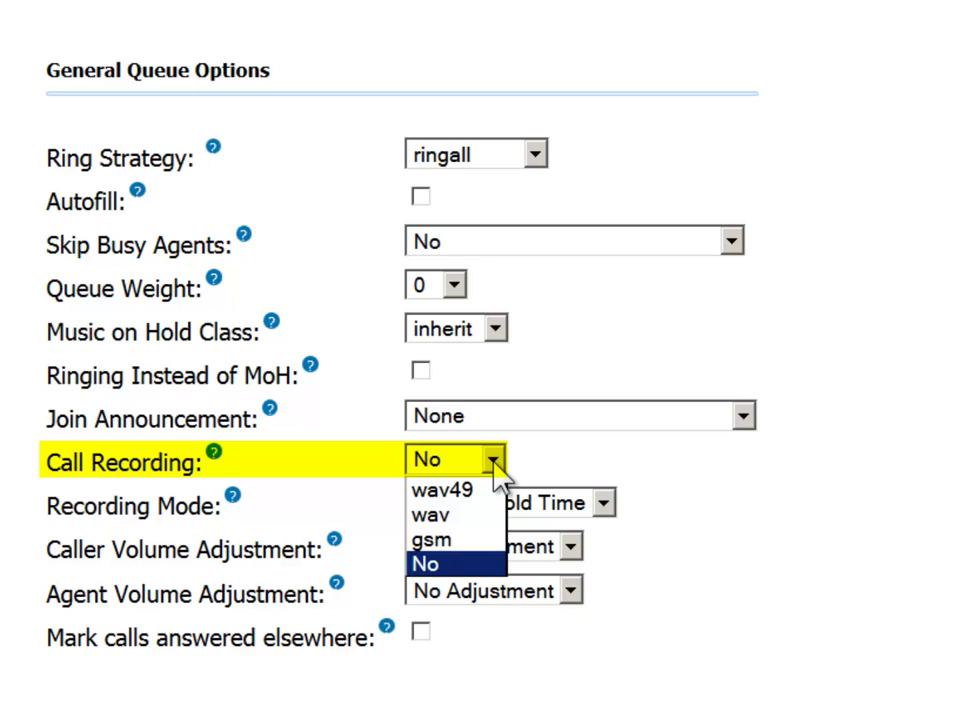
left_click(466, 520)
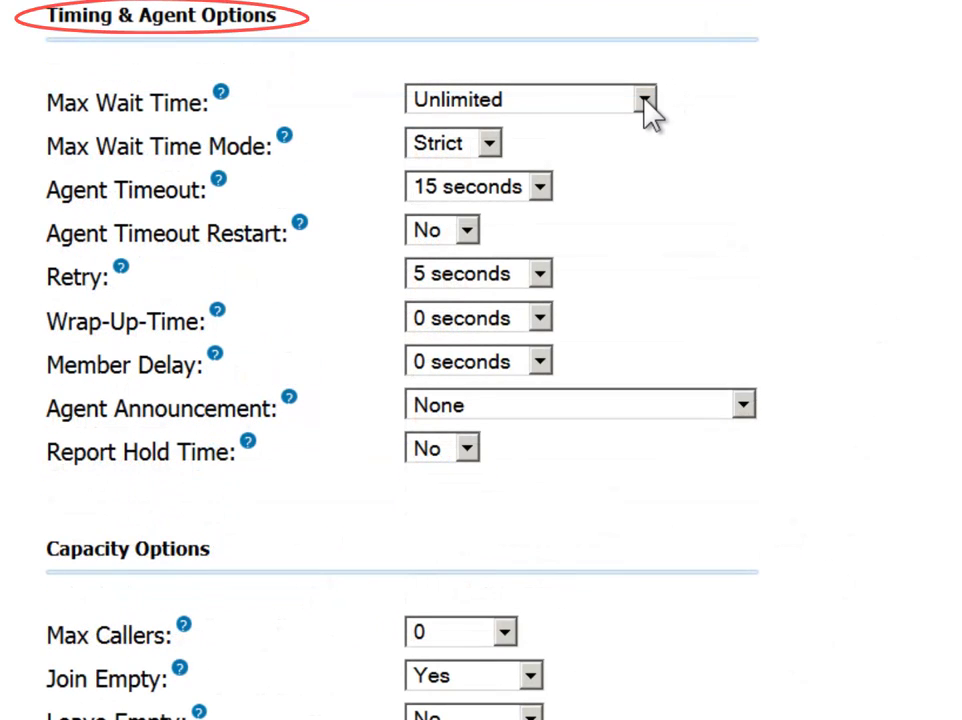
Step: Keep Unlimited wait, 15 s timeout, 0 s wrap-up, no announcement; set Report Hold Time Yes
left_click(644, 110)
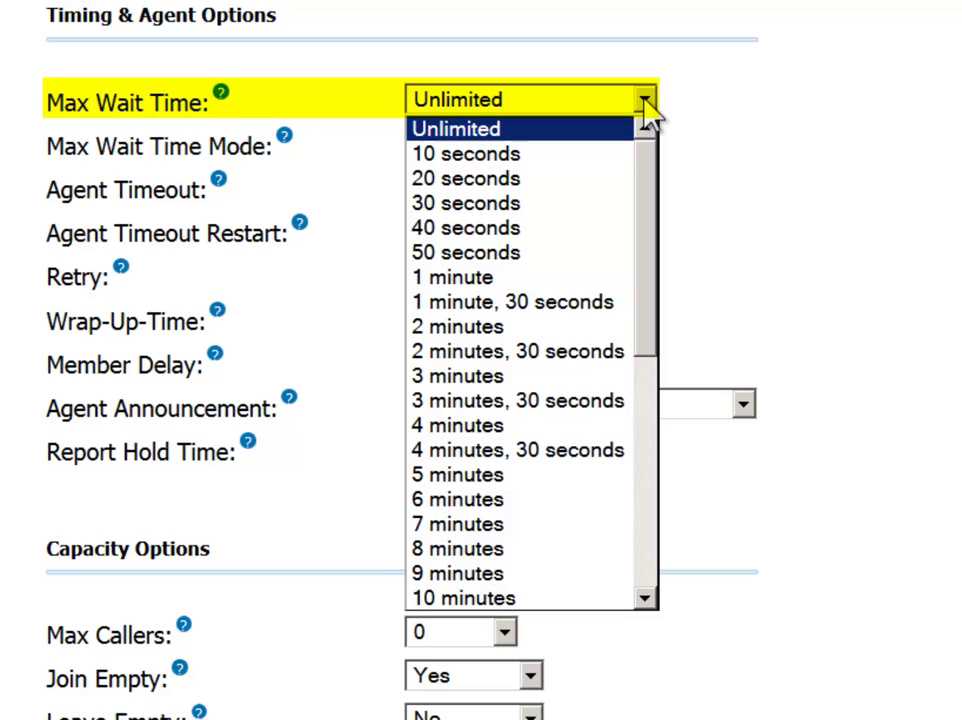
left_click(647, 112)
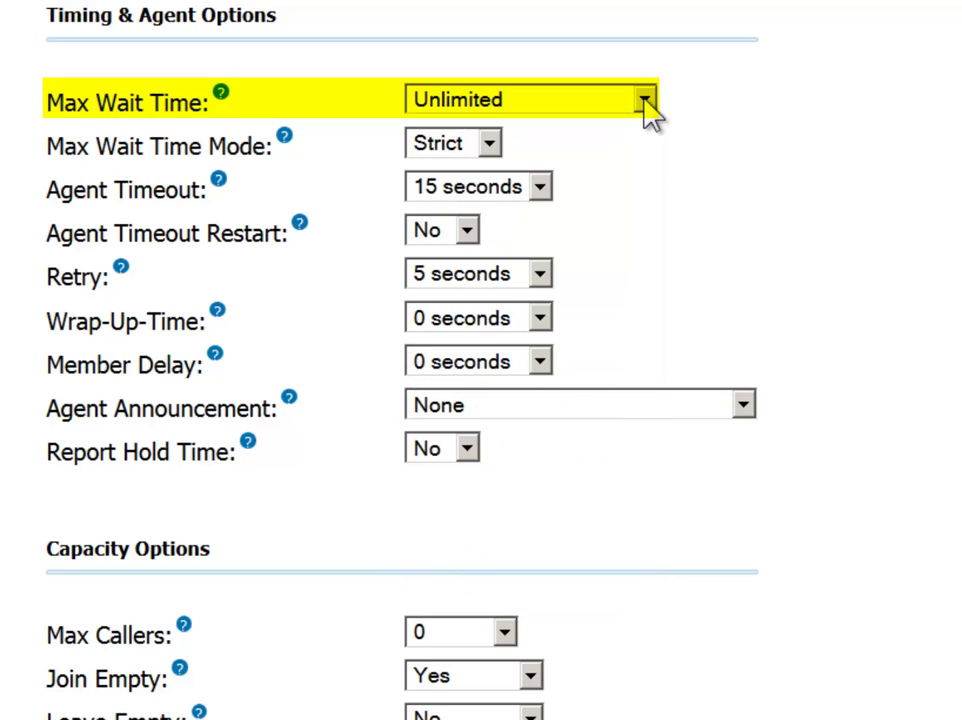
left_click(540, 190)
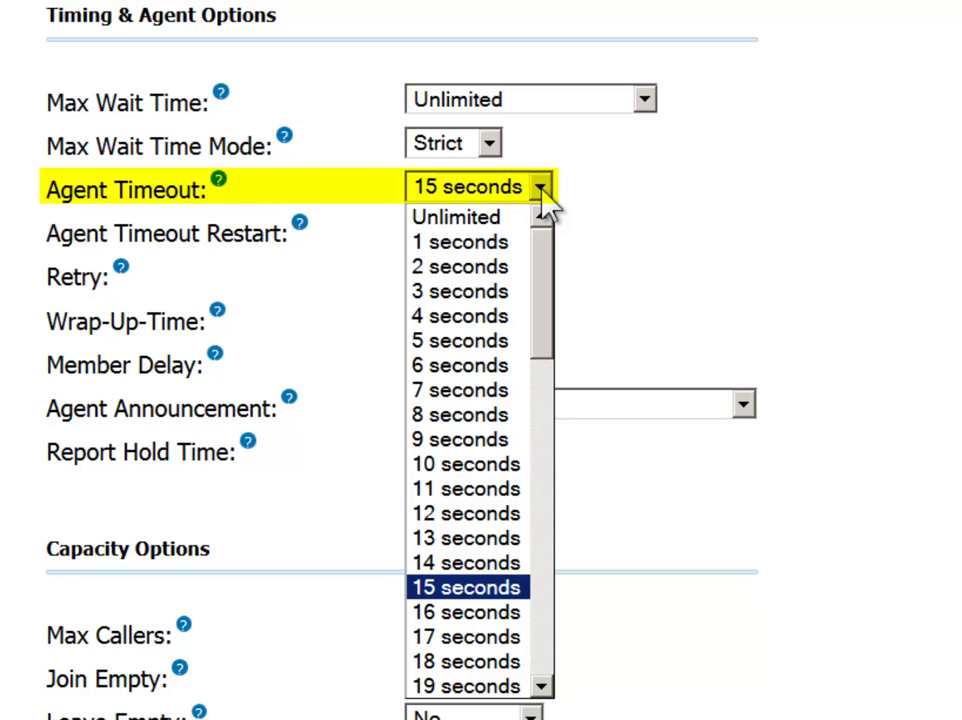
left_click(541, 190)
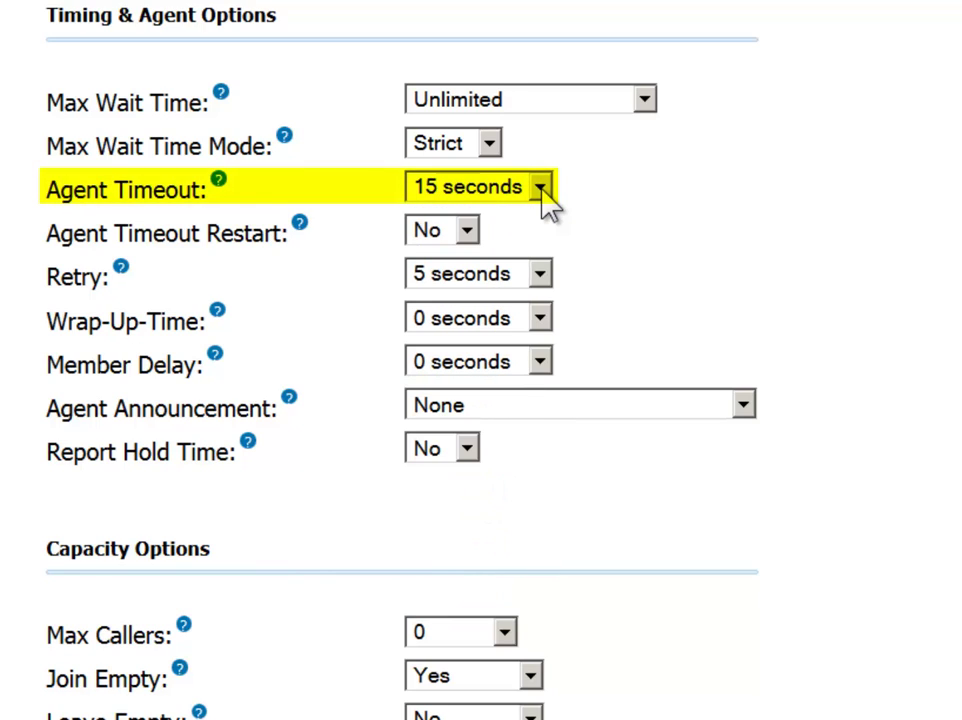
left_click(541, 324)
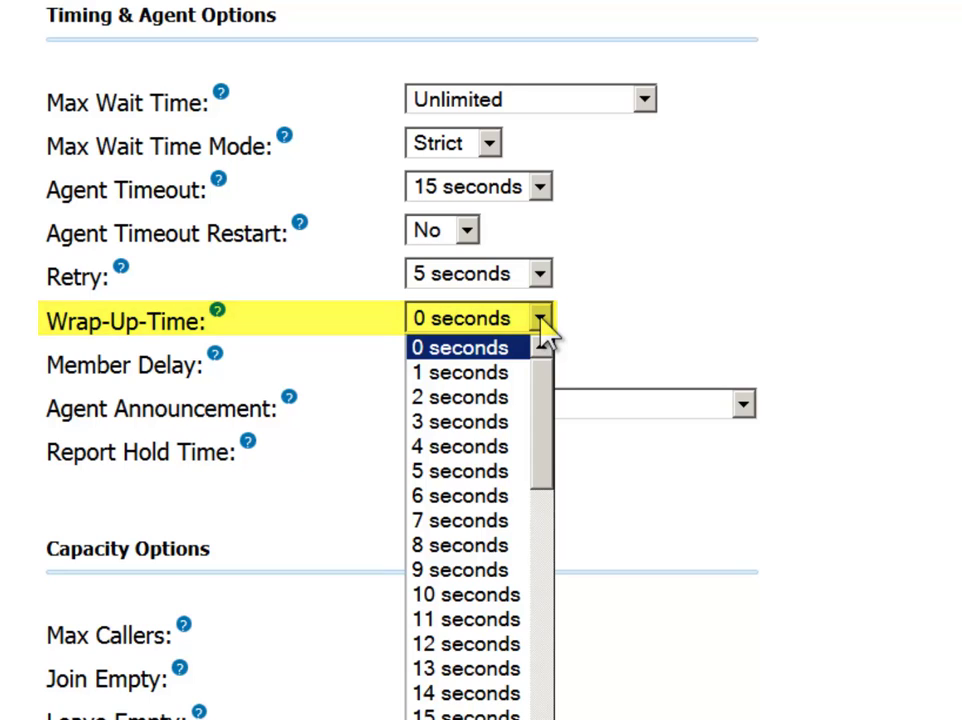
left_click(545, 335)
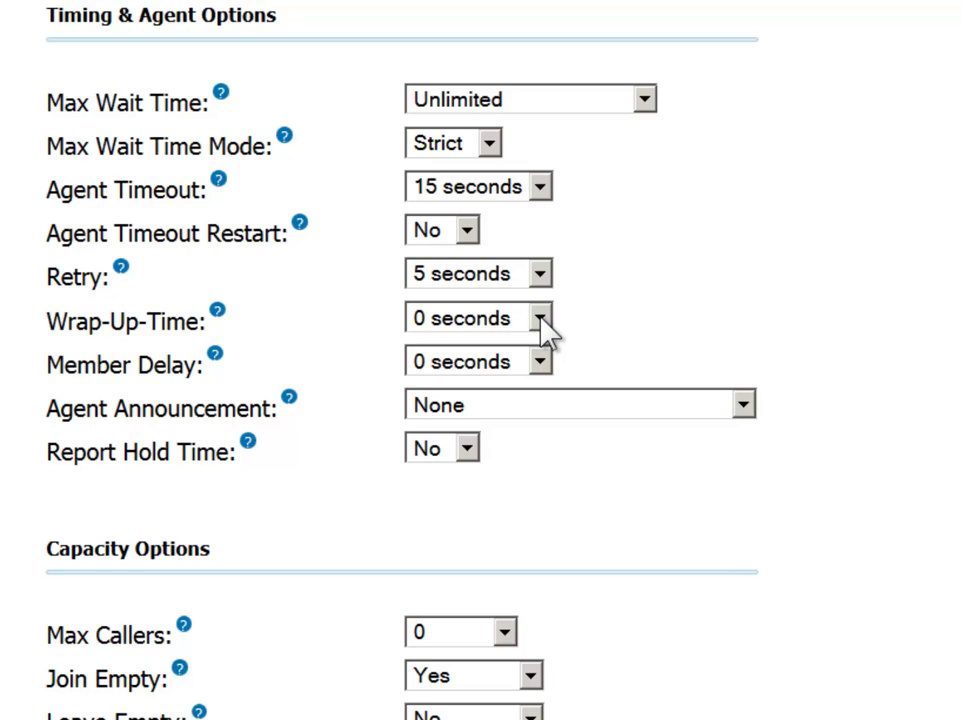
left_click(745, 408)
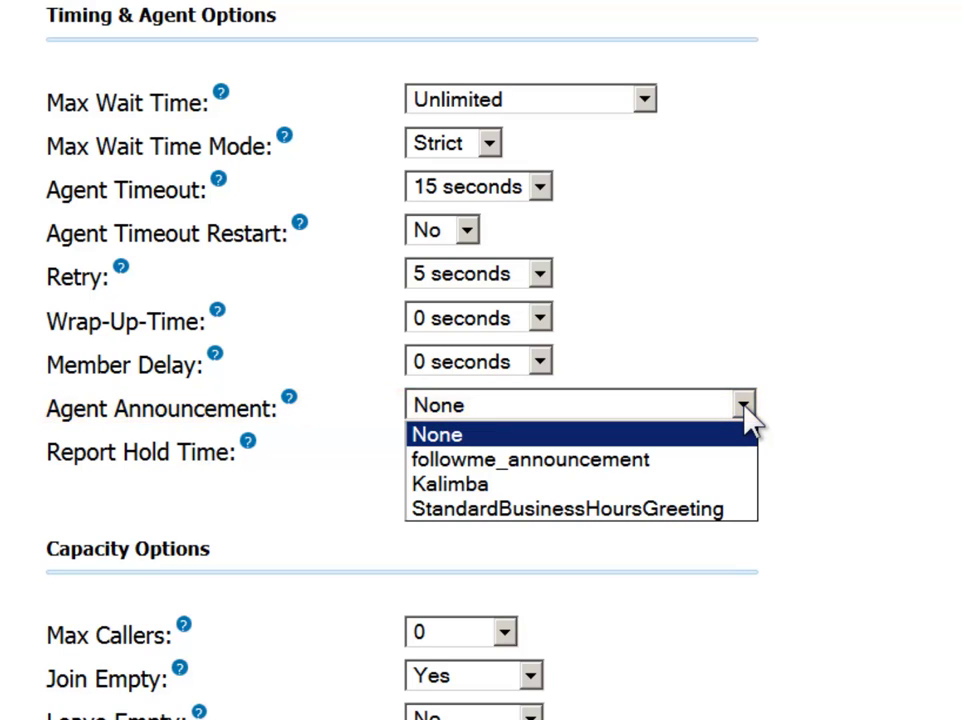
left_click(745, 408)
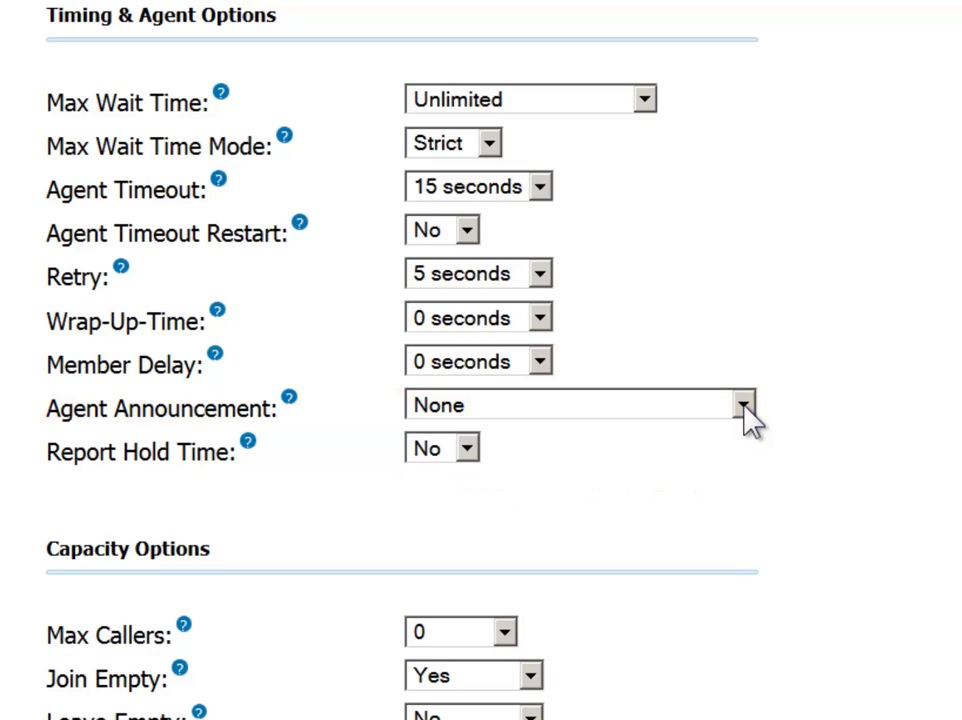
left_click(468, 452)
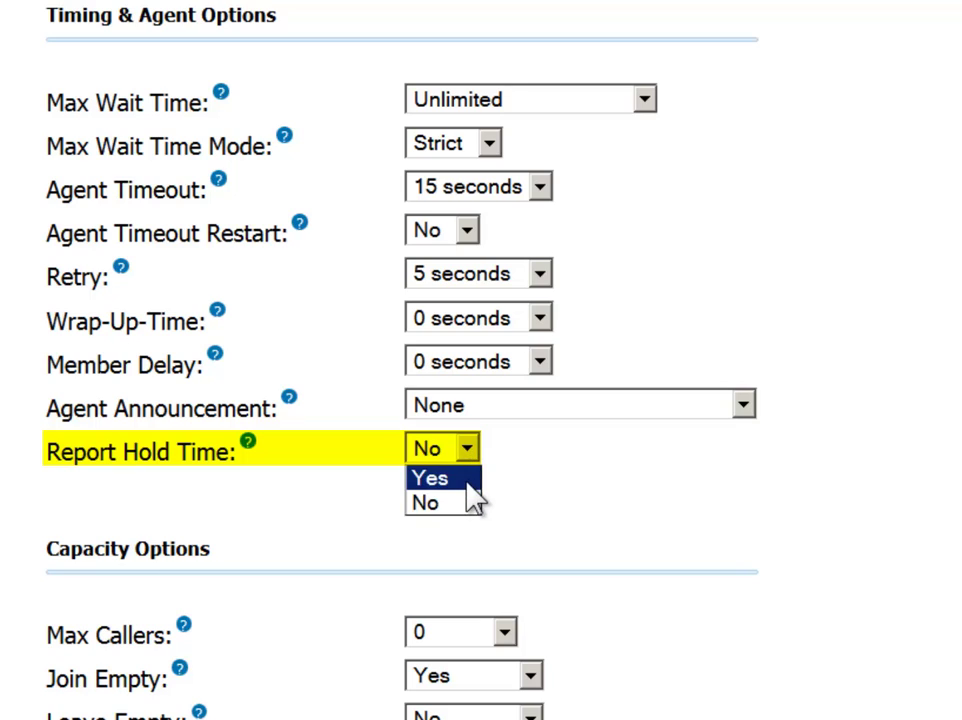
left_click(468, 484)
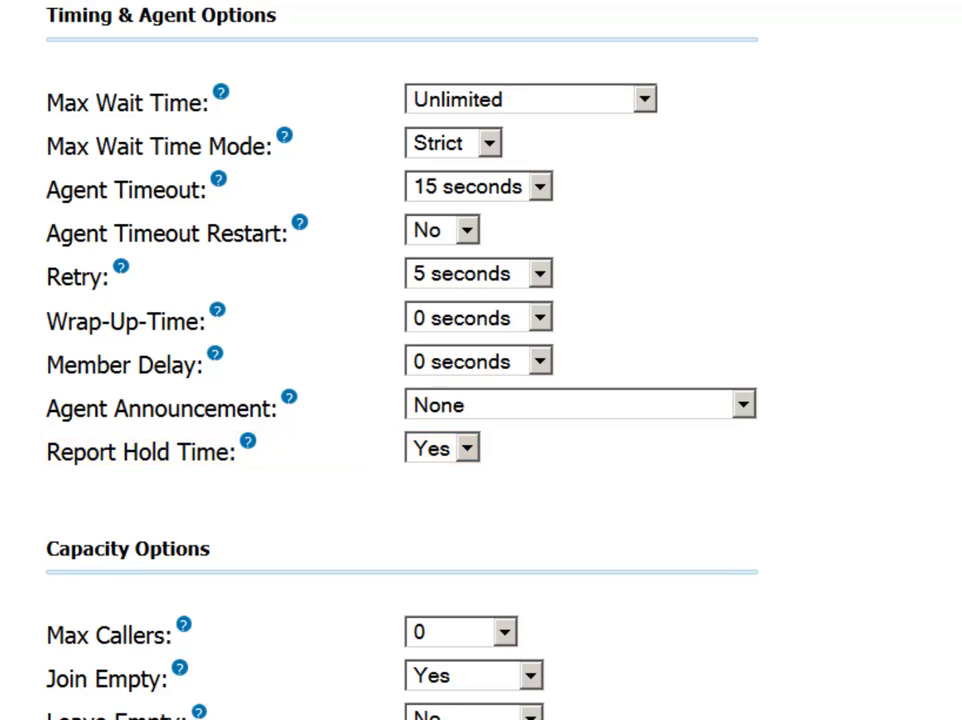
scroll(400, 360, "down", 3)
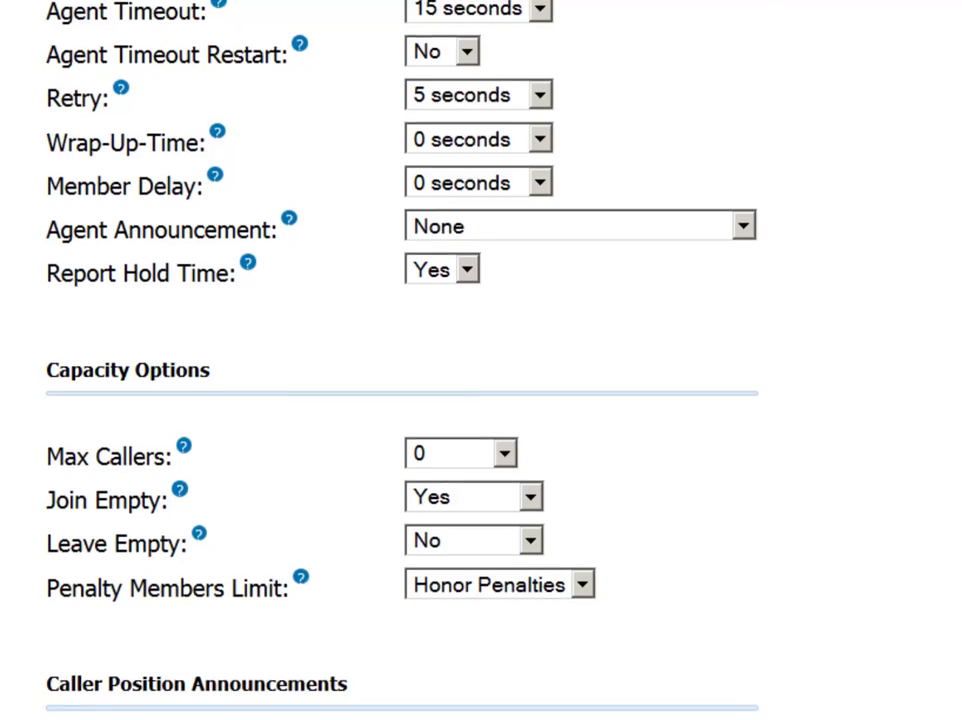
scroll(400, 360, "down", 3)
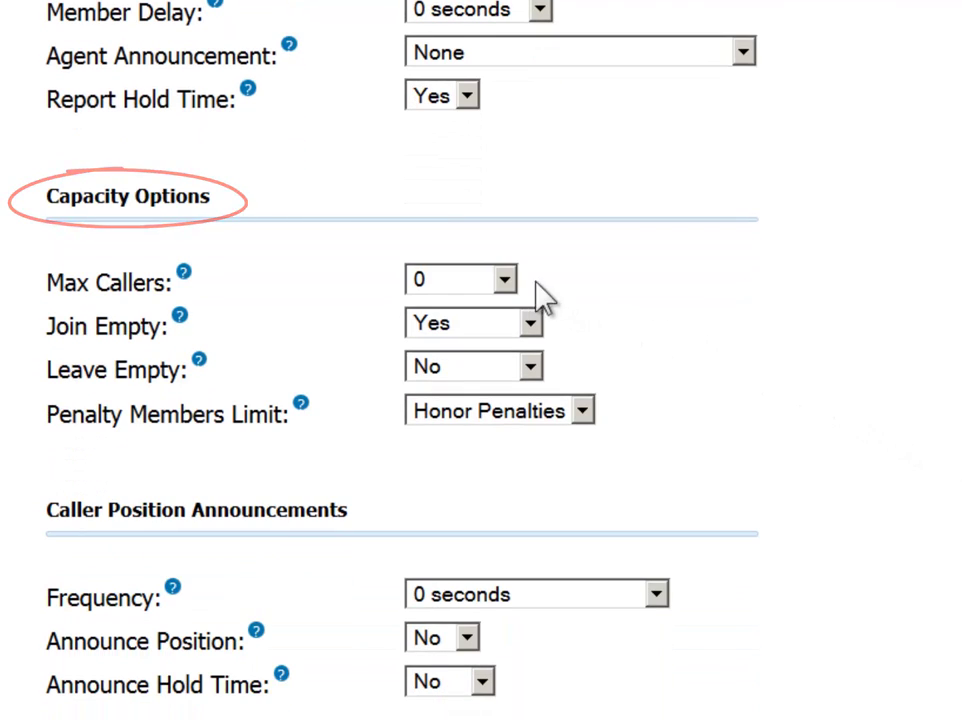
left_click(505, 283)
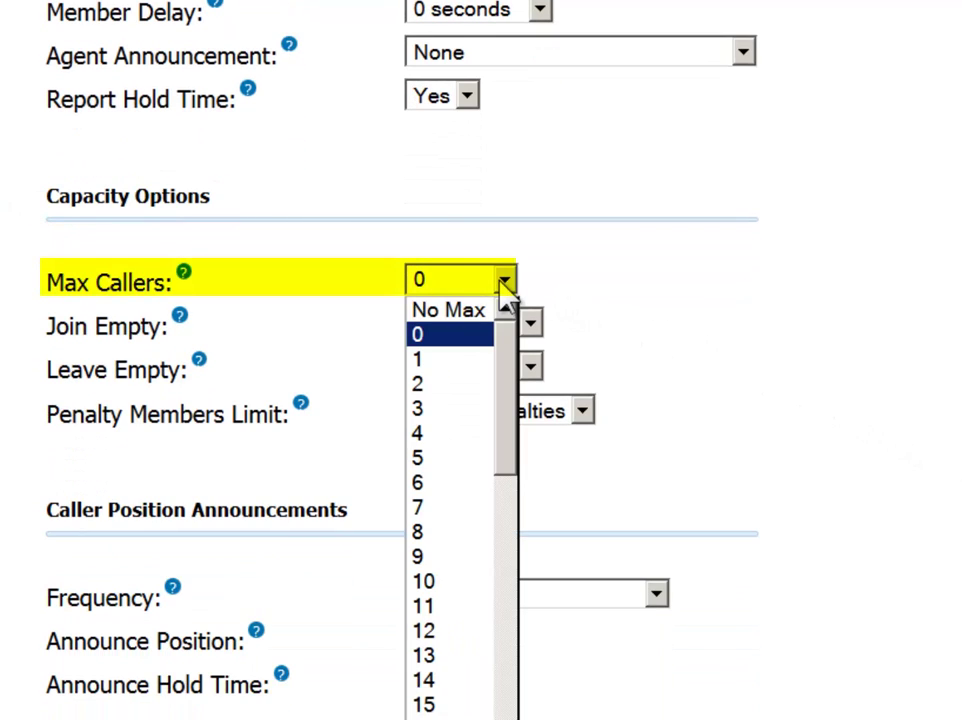
left_click(505, 288)
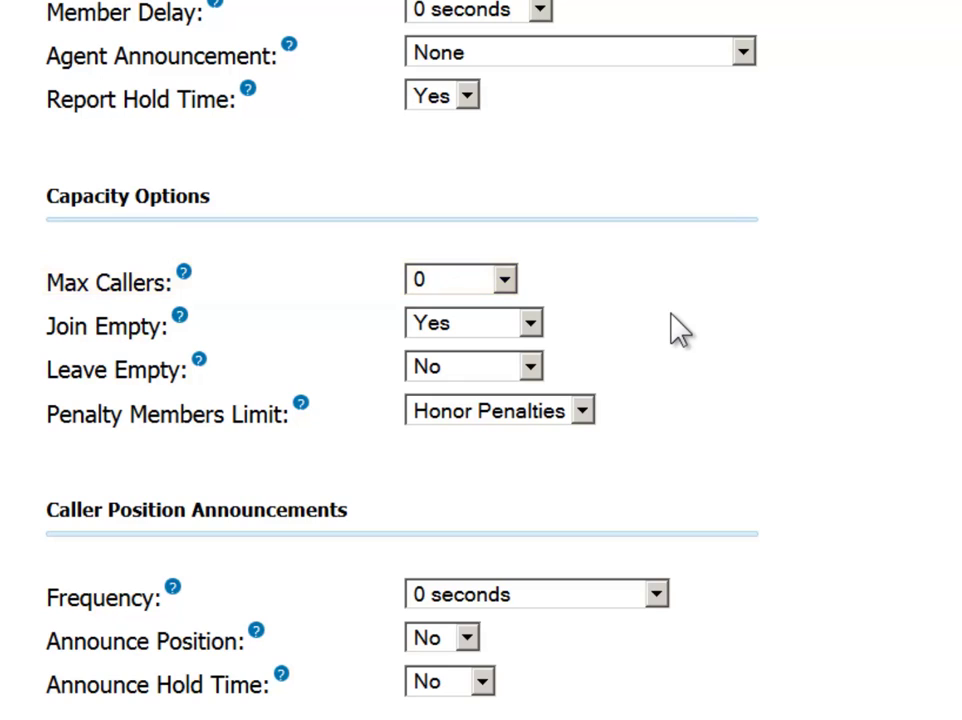
left_click(531, 325)
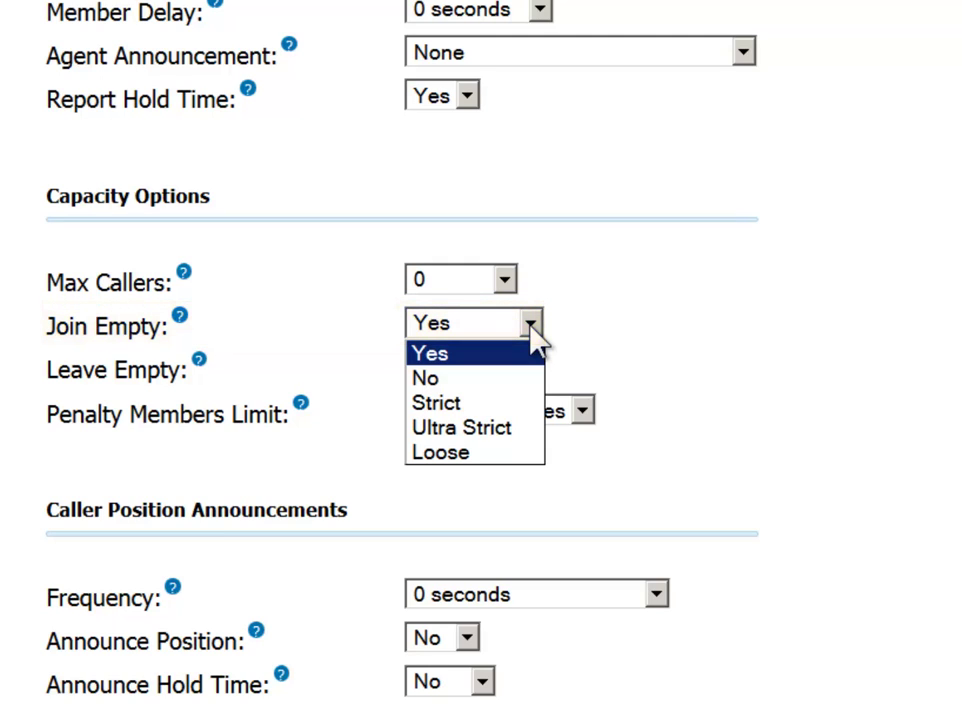
left_click(531, 325)
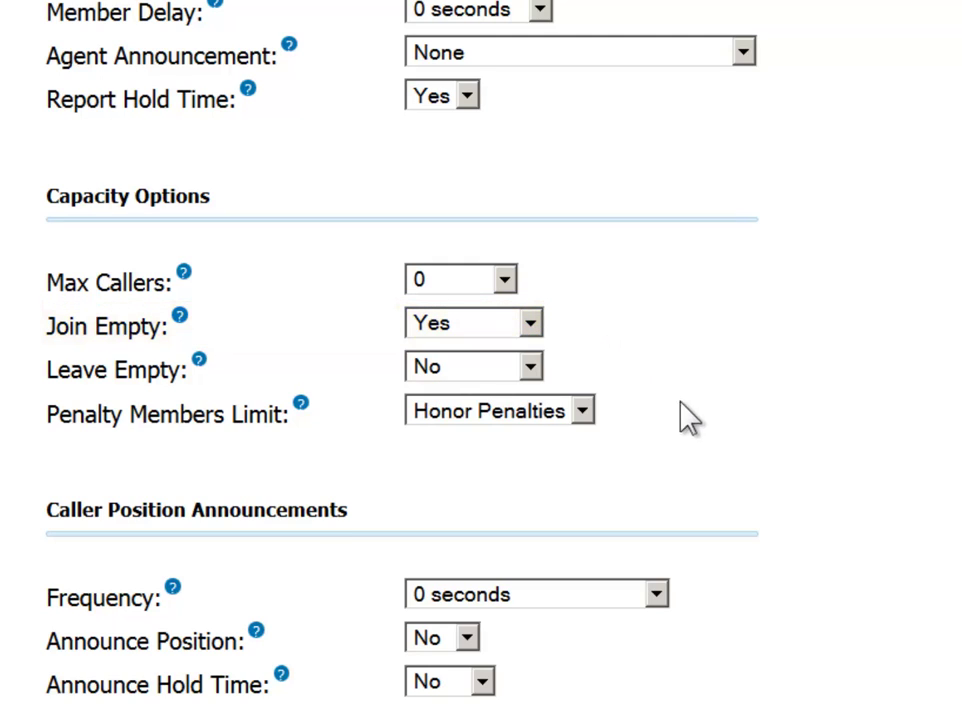
scroll(850, 532, "down", 5)
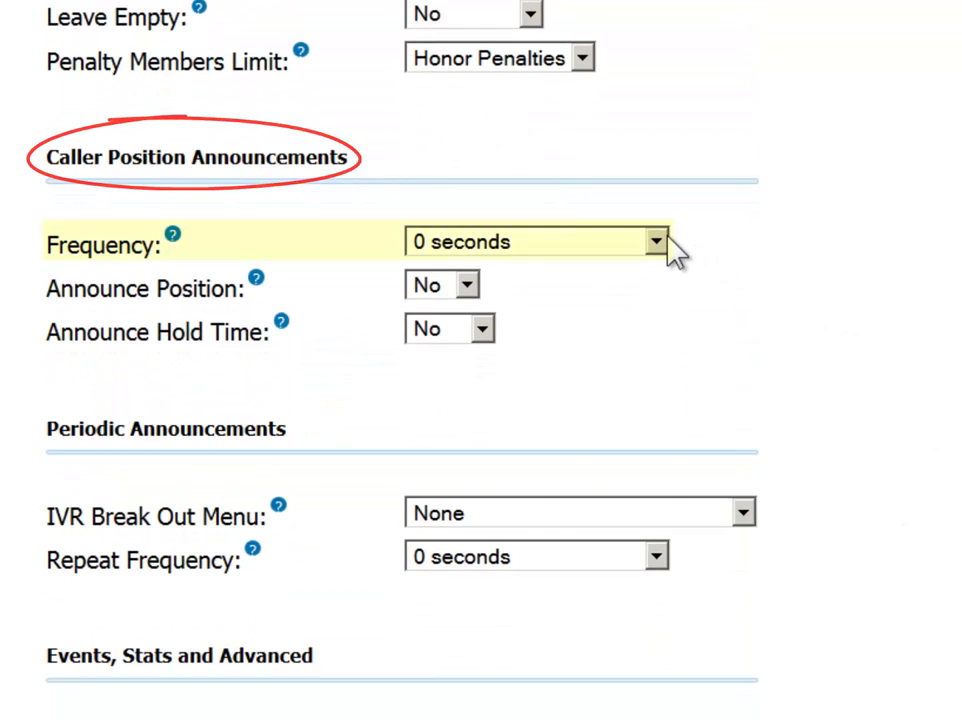
left_click(657, 243)
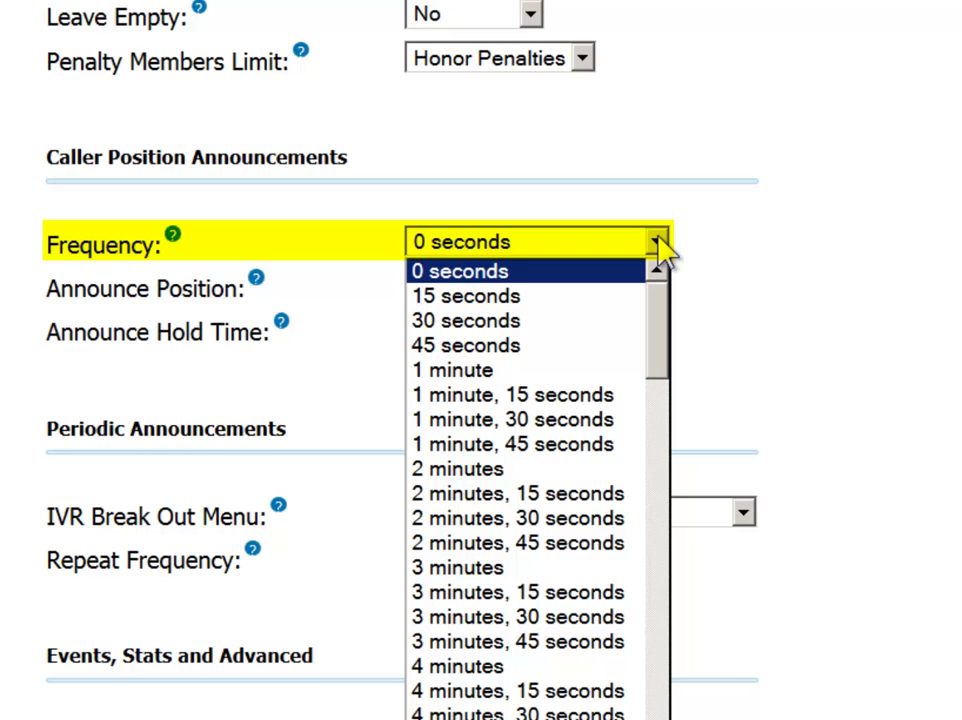
left_click(658, 241)
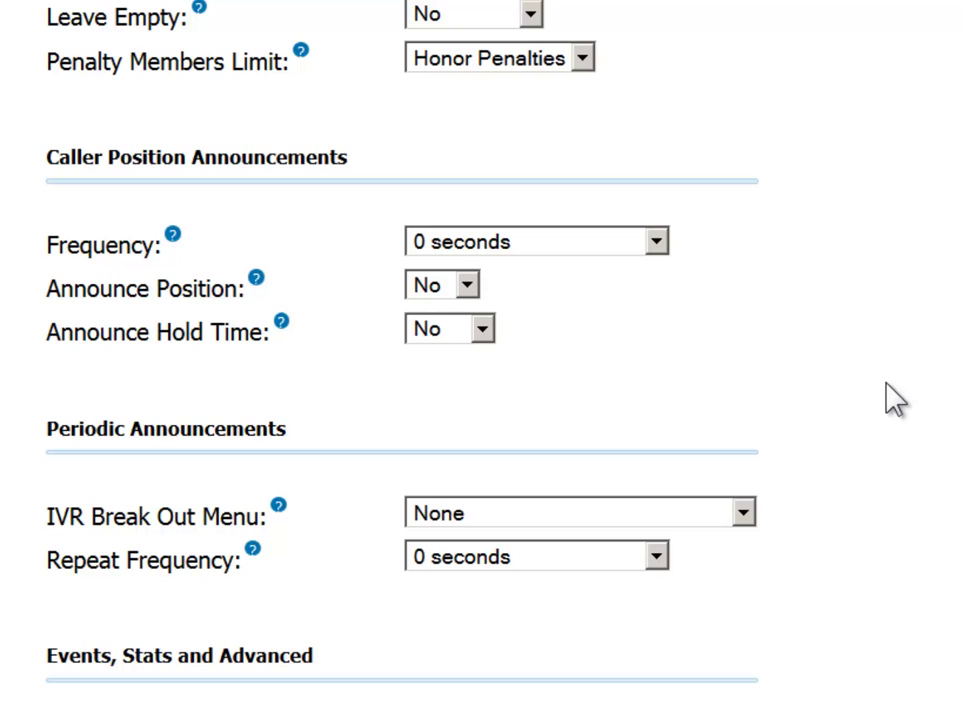
Step: Set Event When Called and Member Status Event to Yes, keeping Service Level at 60 seconds
scroll(893, 399, "down", 5)
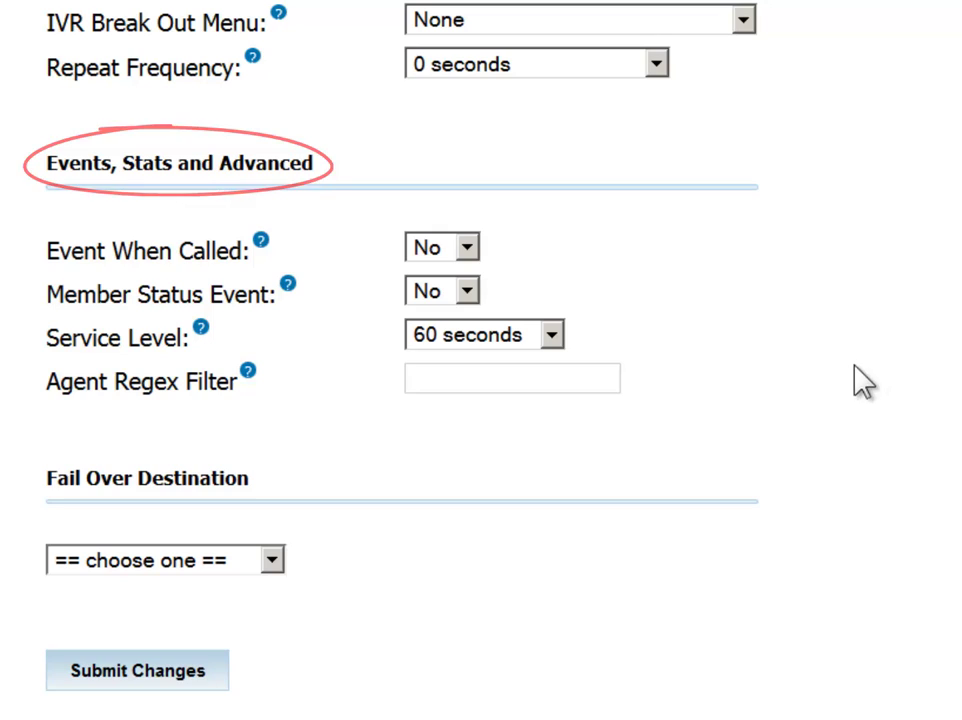
left_click(467, 249)
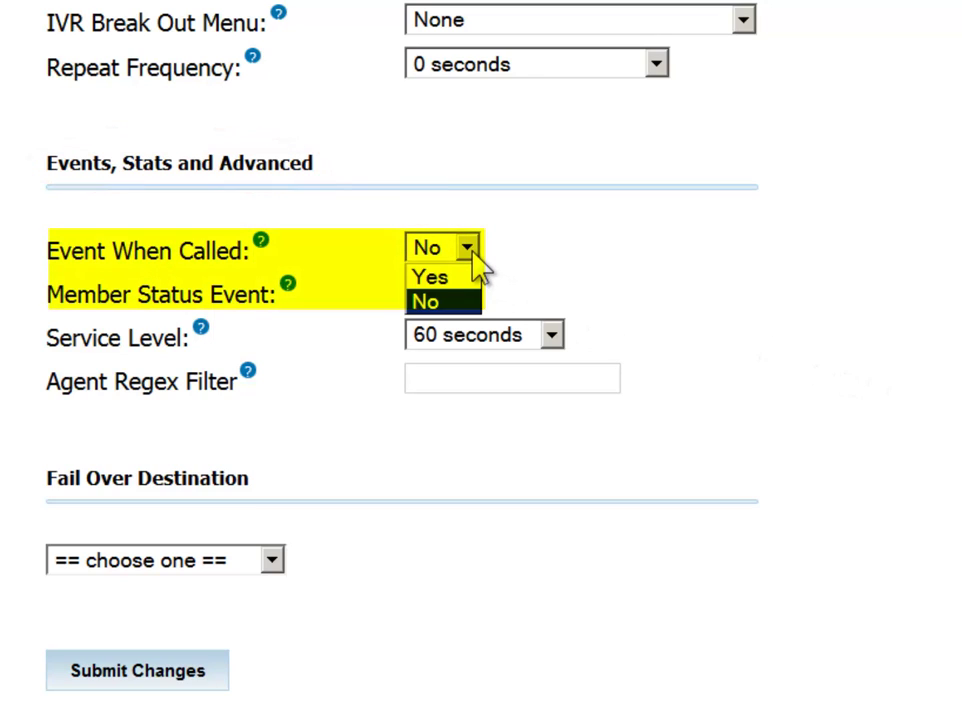
left_click(470, 301)
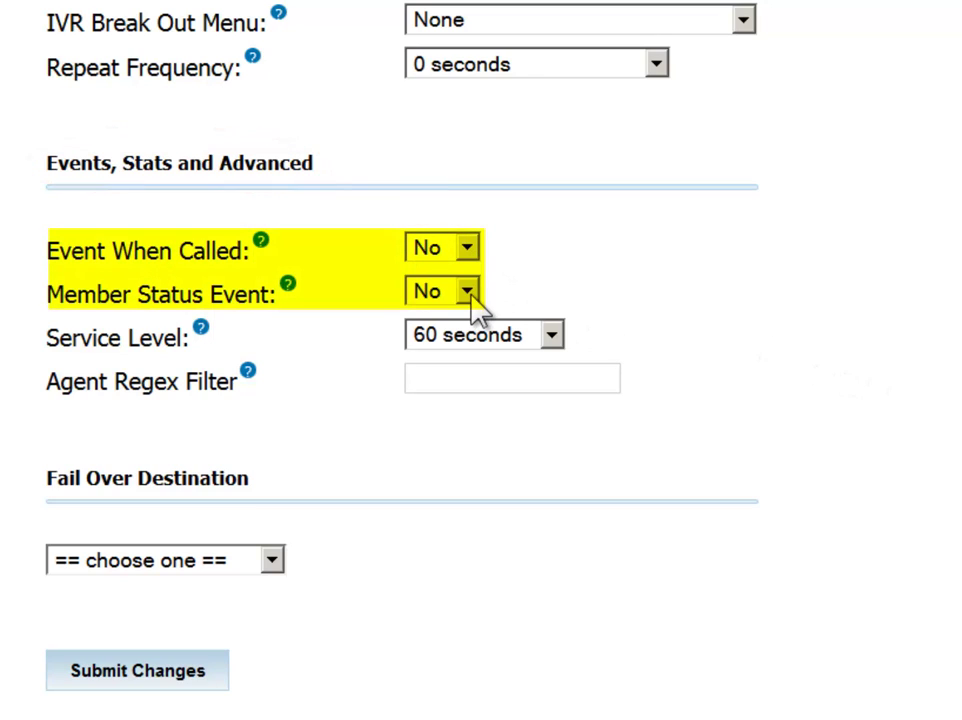
left_click(468, 298)
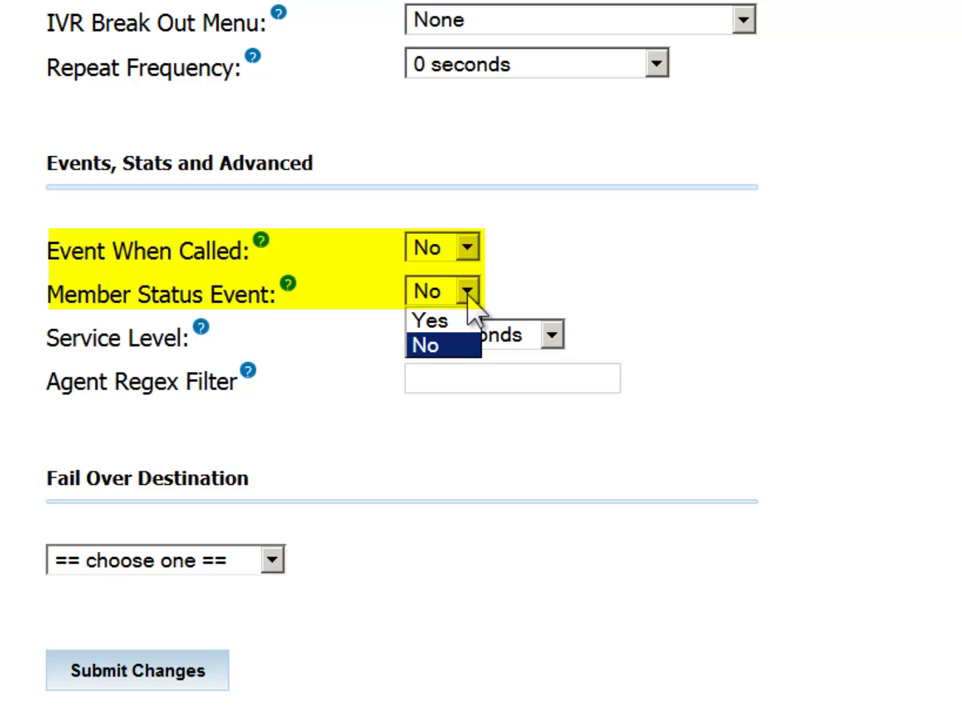
left_click(468, 296)
left_click(468, 250)
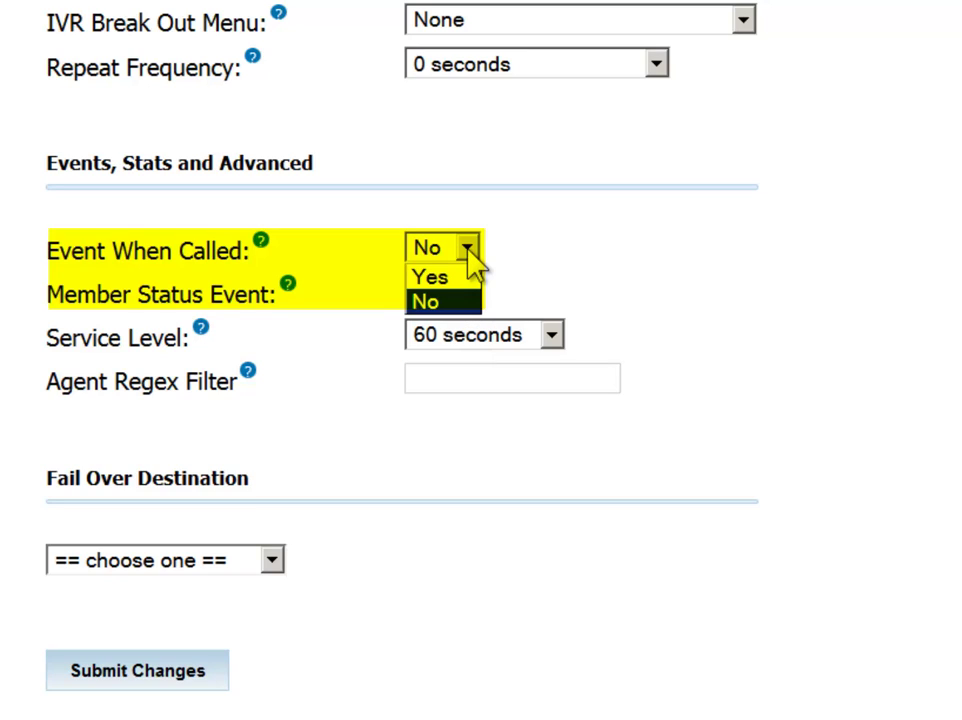
left_click(460, 278)
left_click(468, 292)
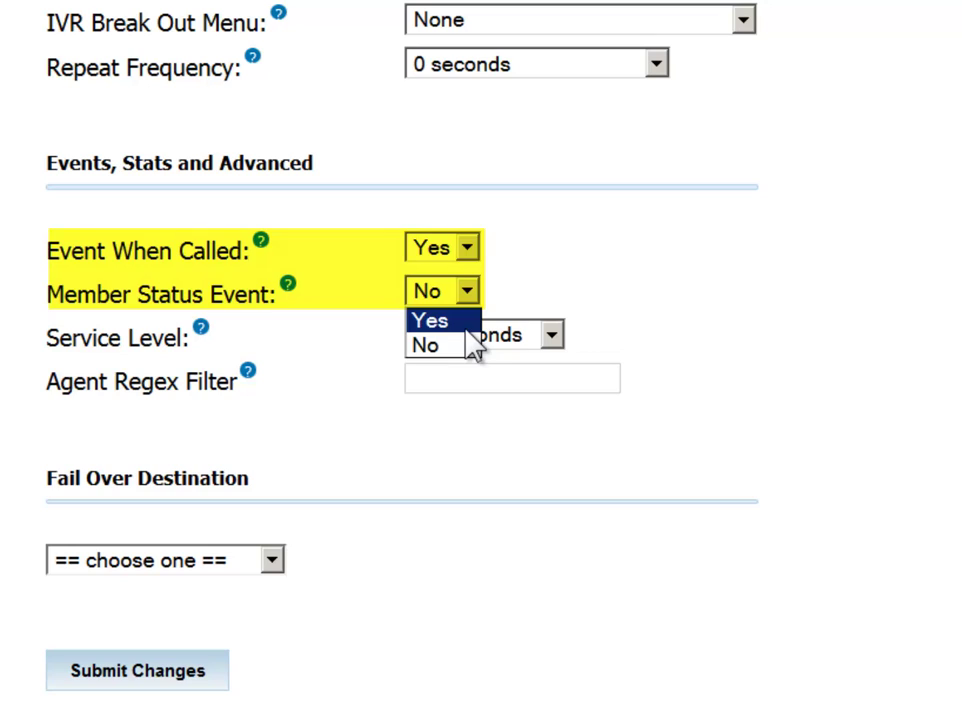
left_click(464, 322)
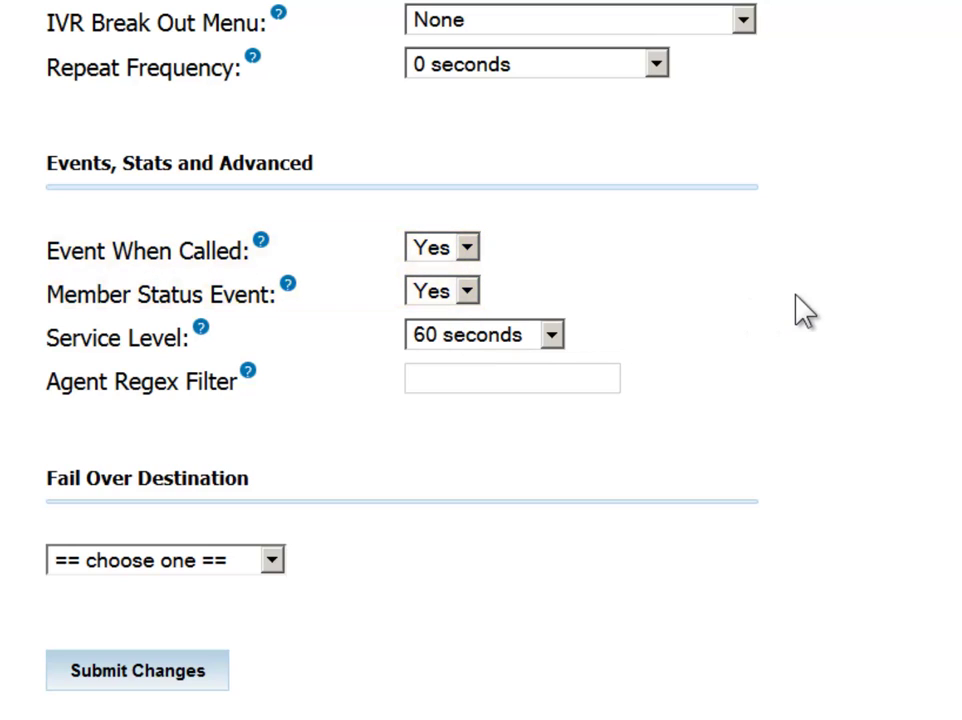
left_click(552, 338)
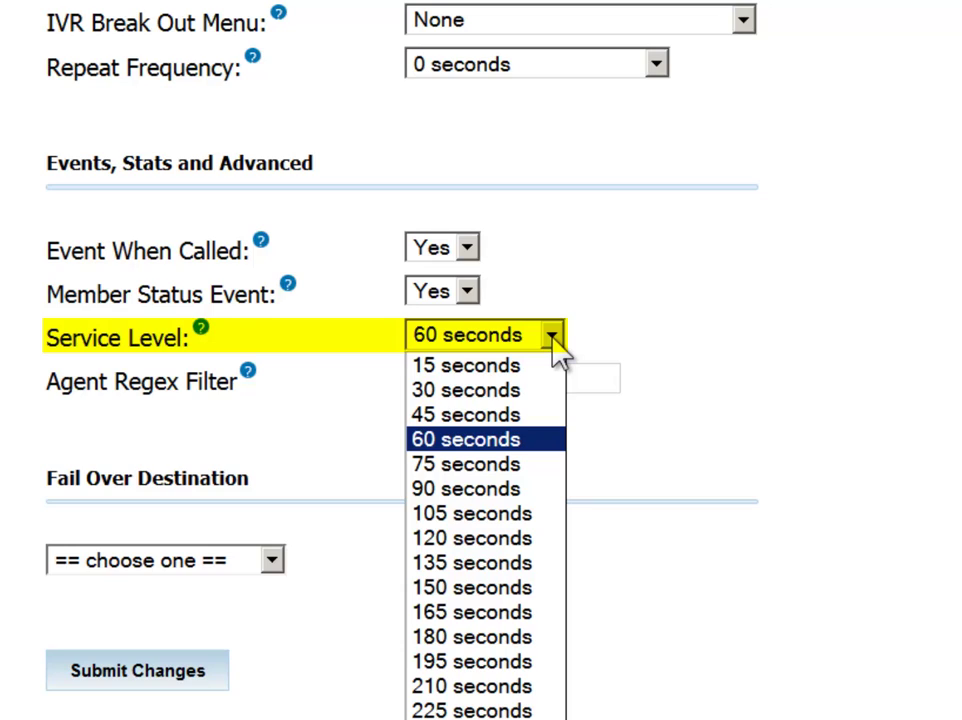
left_click(552, 348)
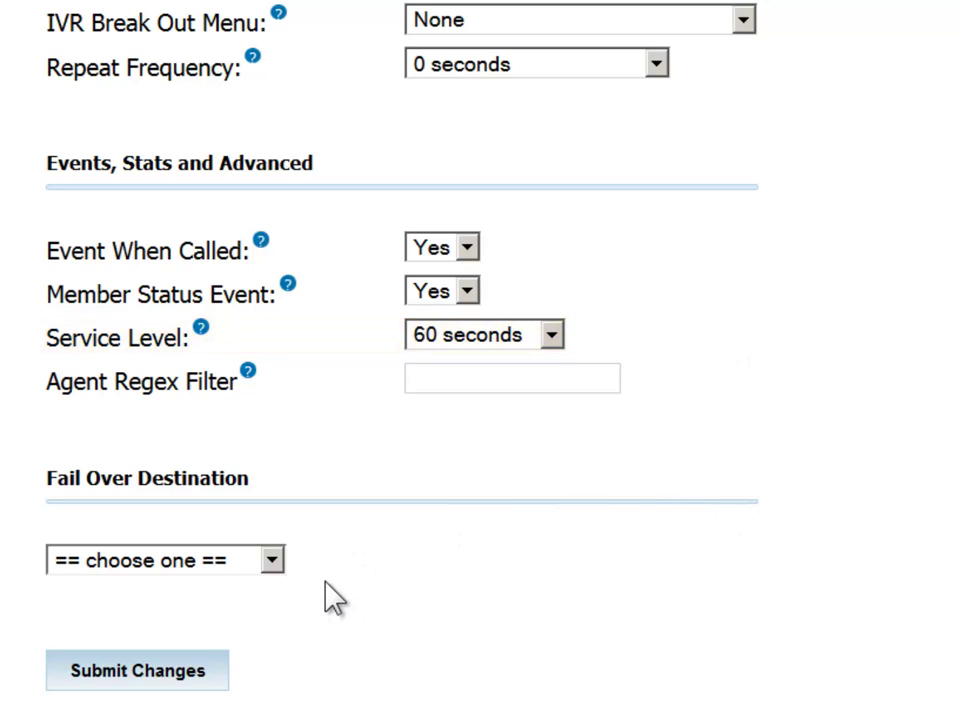
Step: Send failover calls to Voicemail, then submit the queue and apply the configuration
left_click(272, 562)
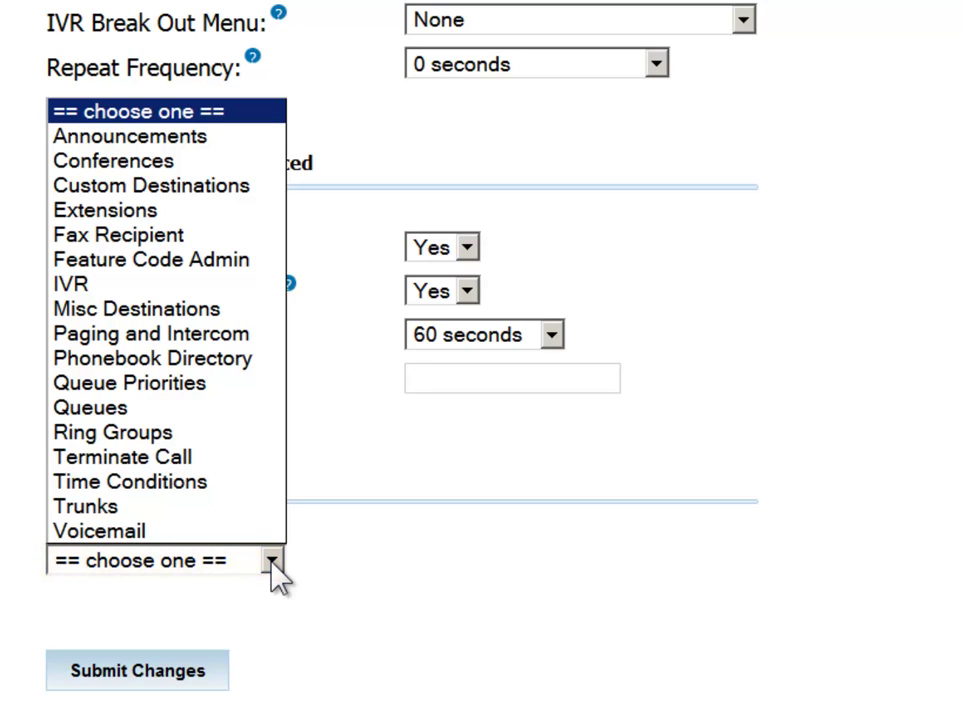
left_click(182, 533)
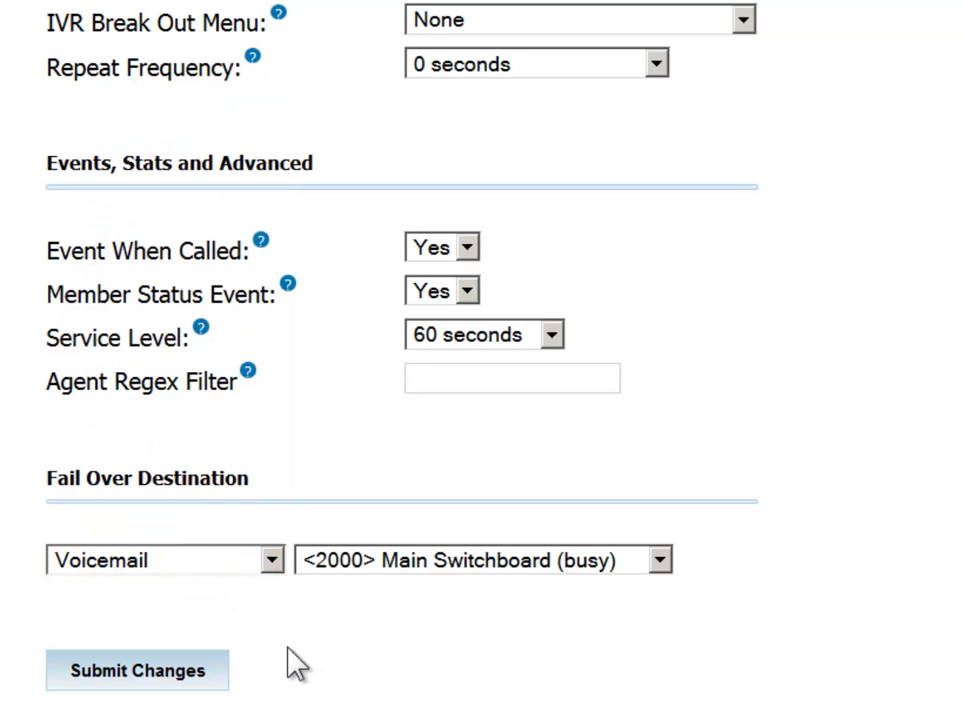
left_click(166, 668)
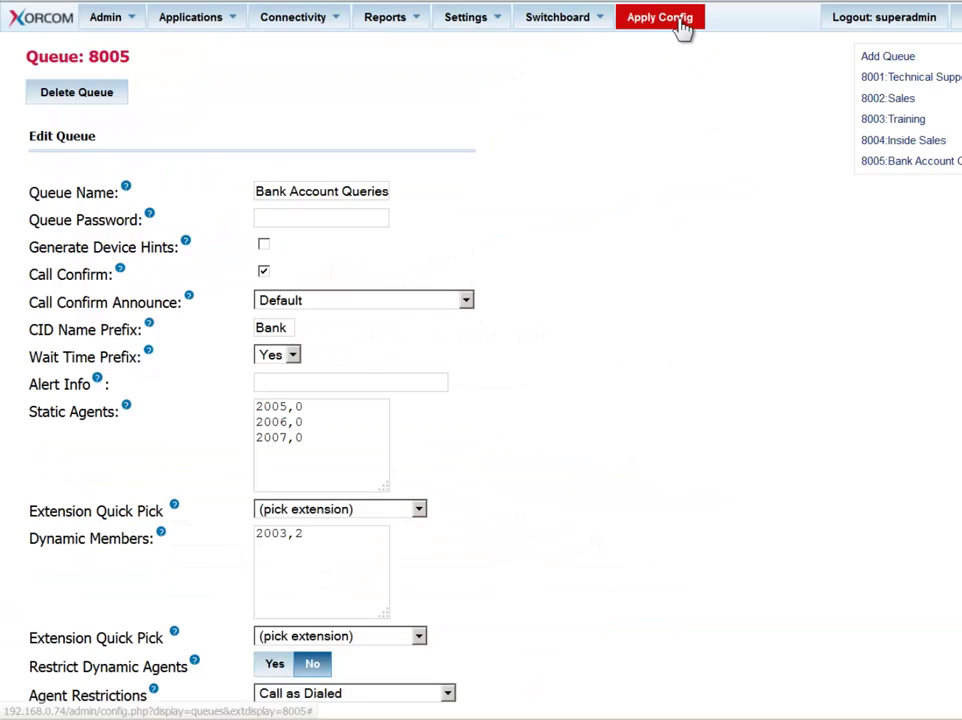
left_click(681, 25)
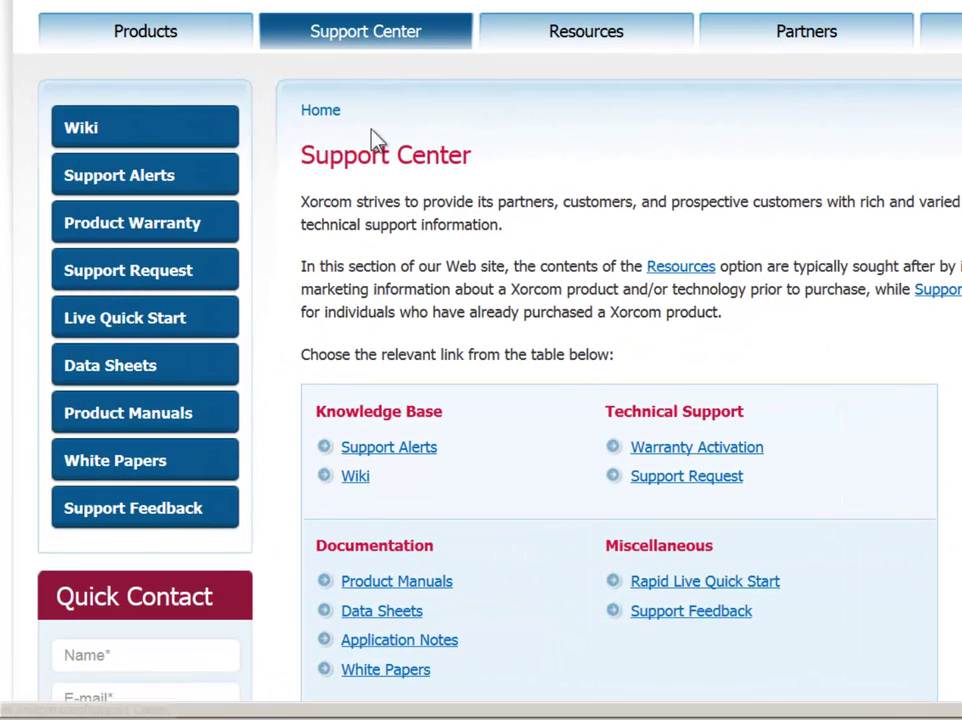
Step: Open the CompletePBX Systems documentation and the CompletePBX Reference Guide
left_click(400, 590)
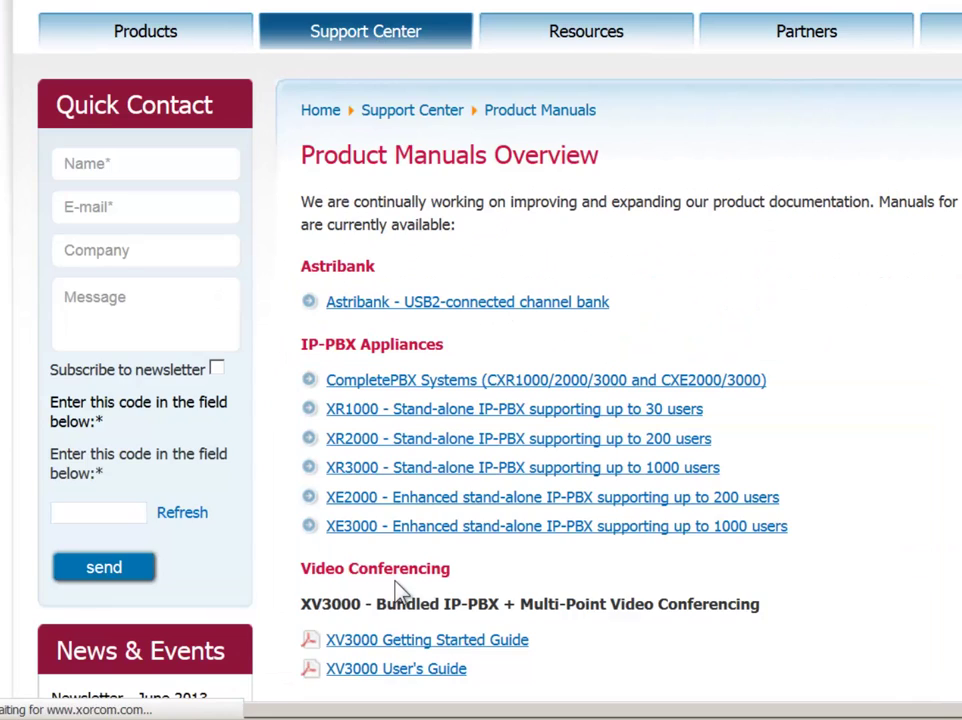
left_click(460, 390)
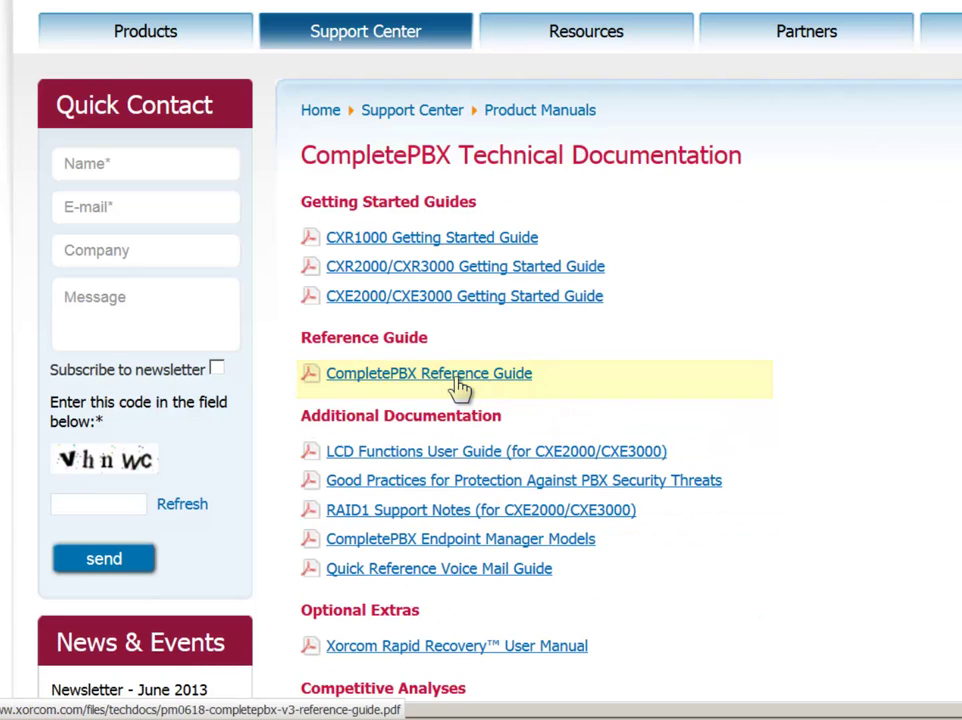